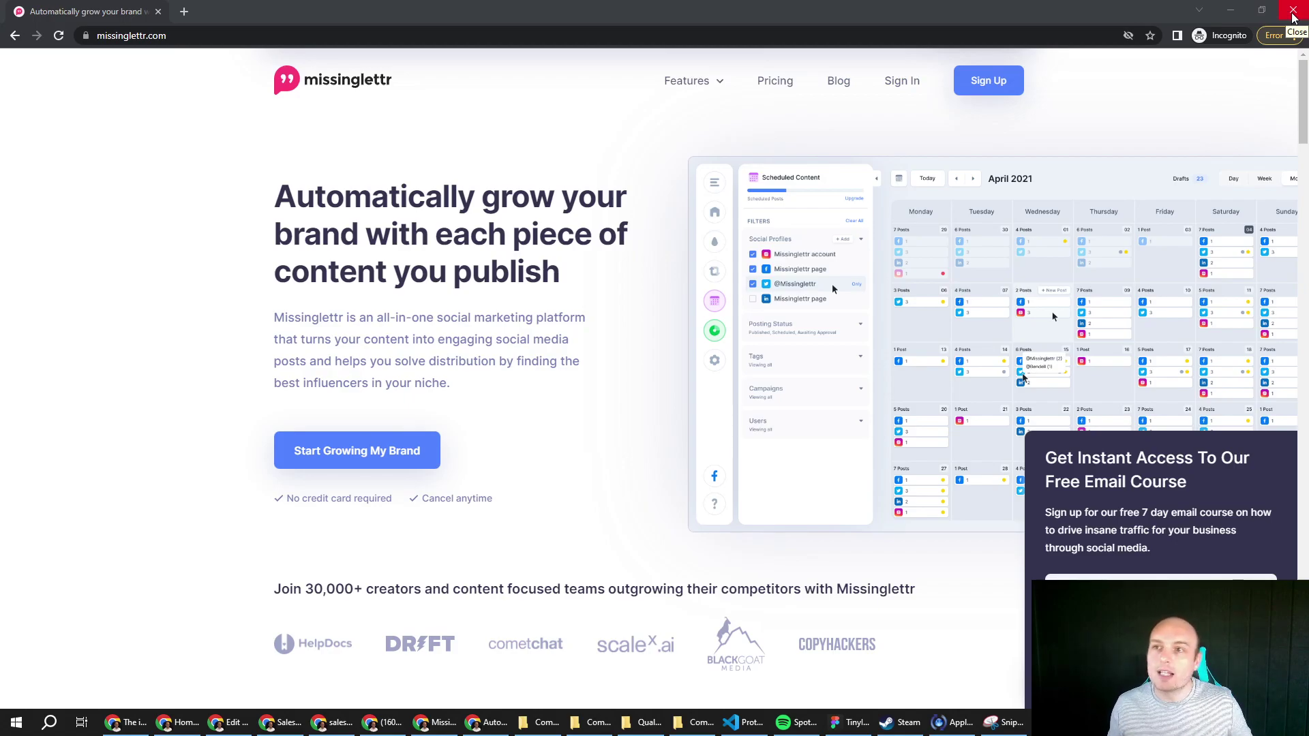
Close the incognito window and open the workspace's Drip Campaigns list from the Dashboard.
left_click(1294, 12)
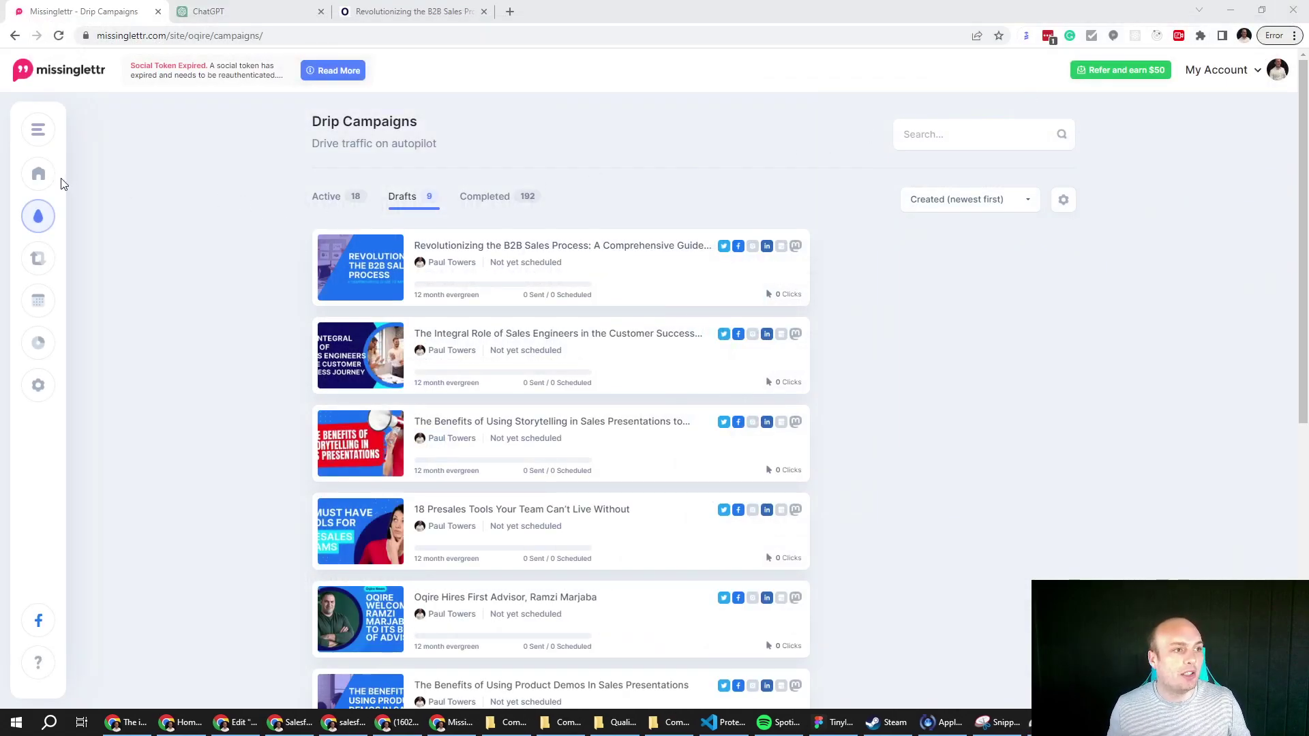
left_click(41, 179)
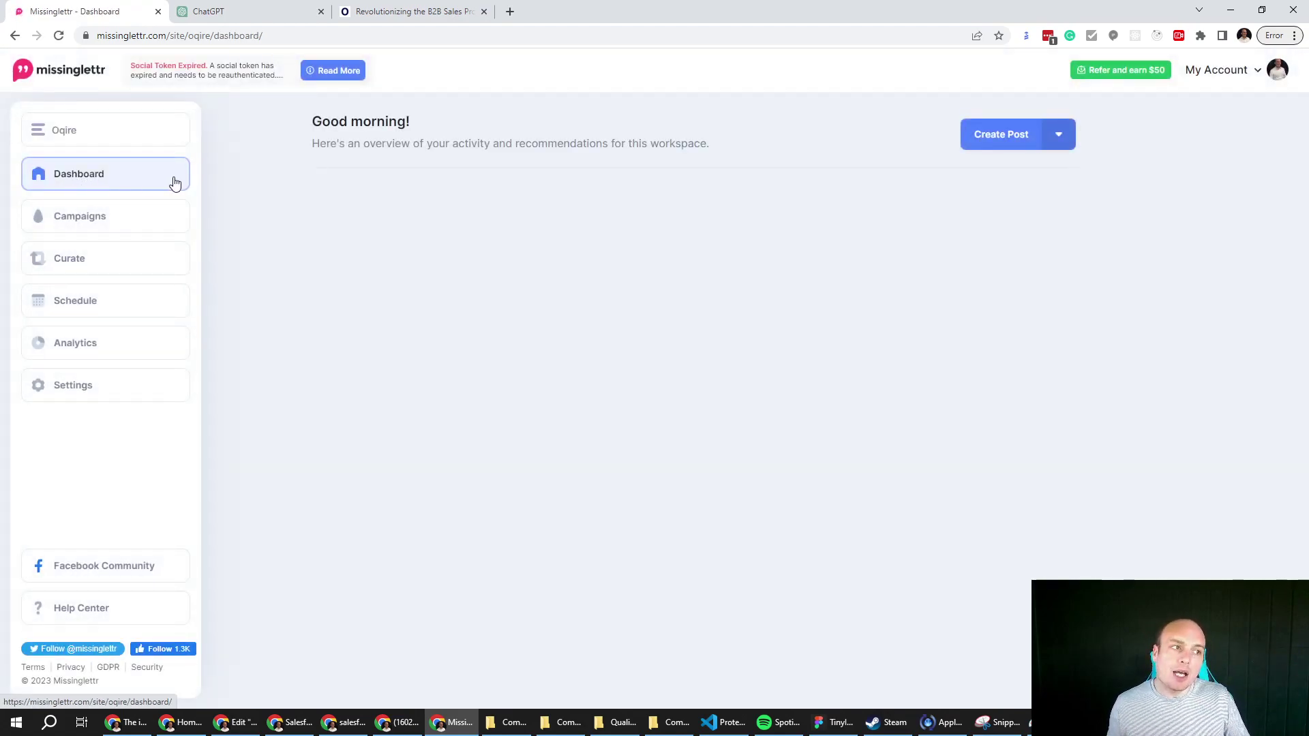
left_click(58, 177)
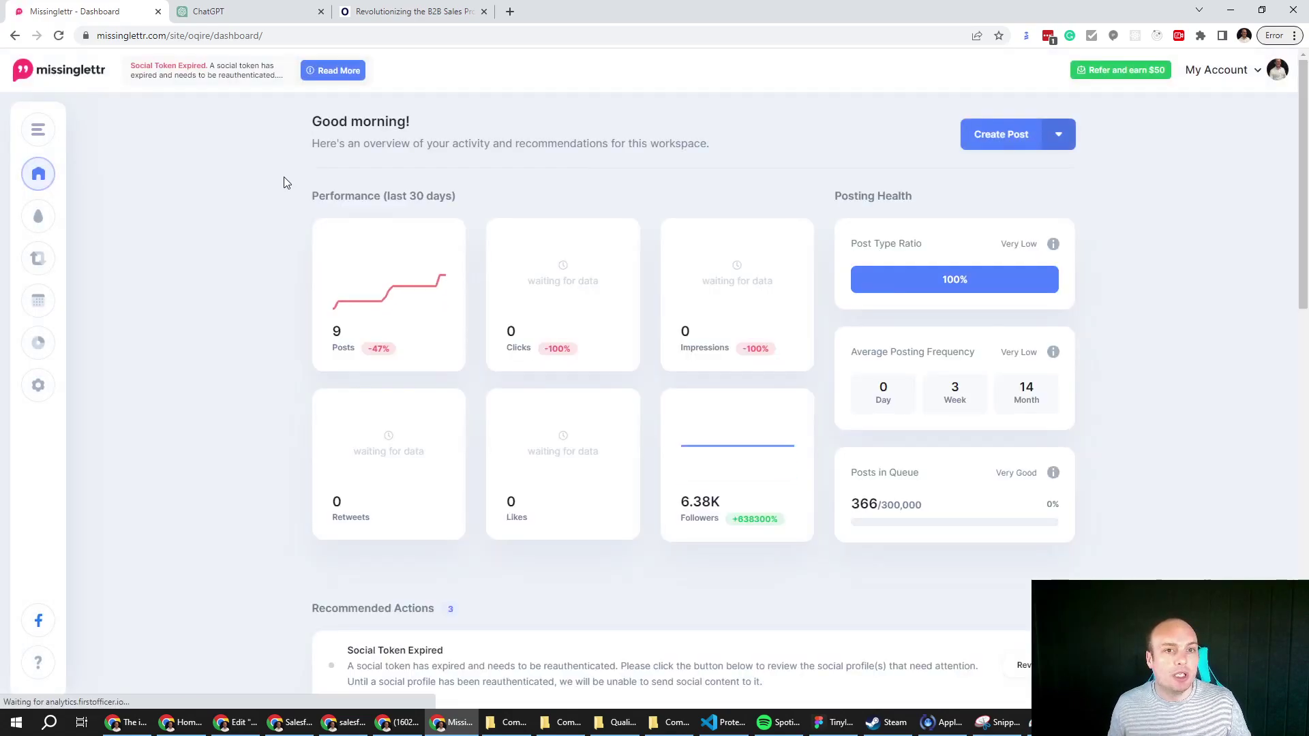
mouse_move(59, 228)
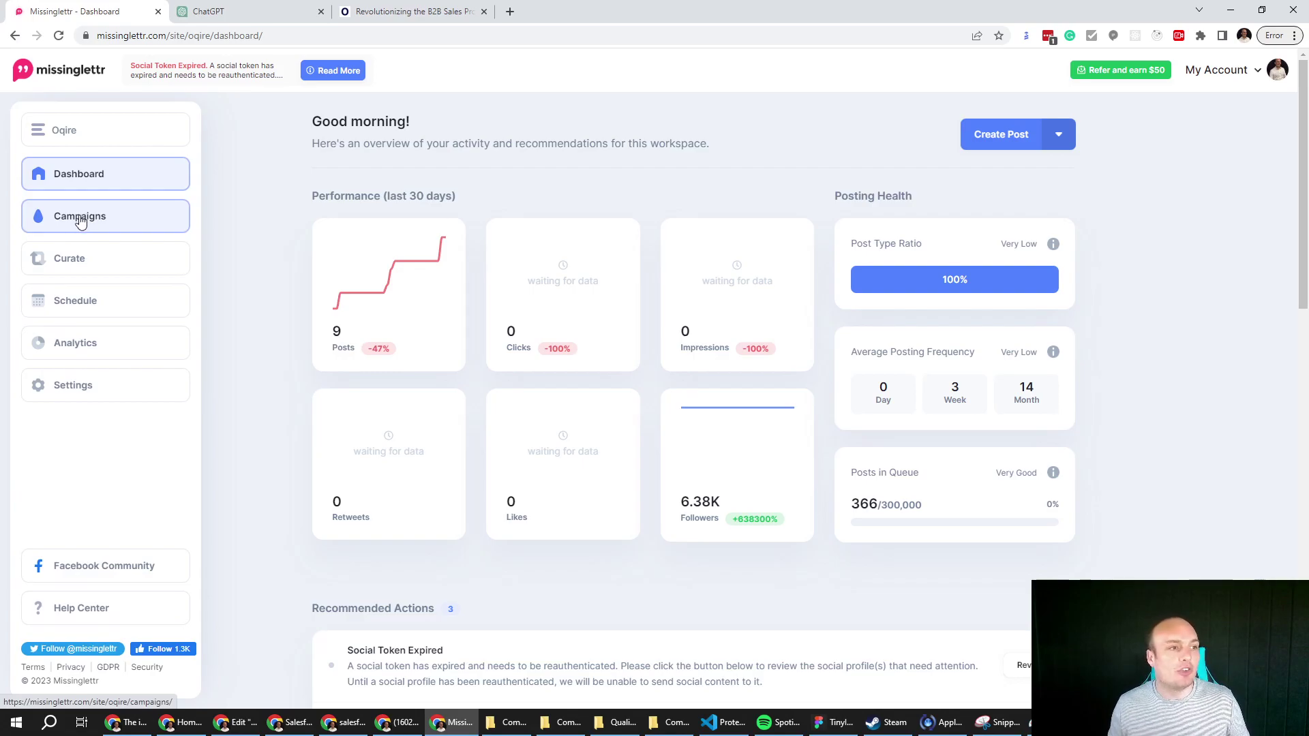
left_click(80, 220)
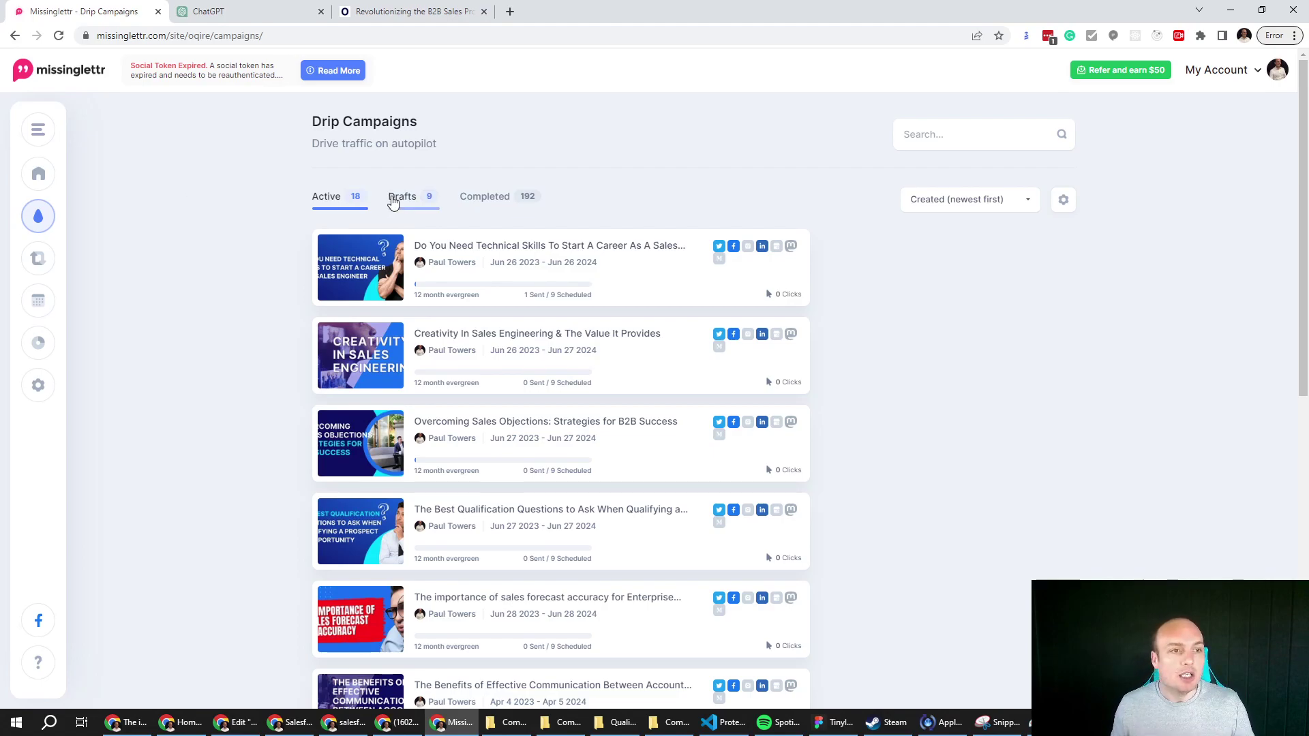
Show the draft drip campaigns, listing 9 unscheduled 12-month evergreen campaigns.
left_click(394, 199)
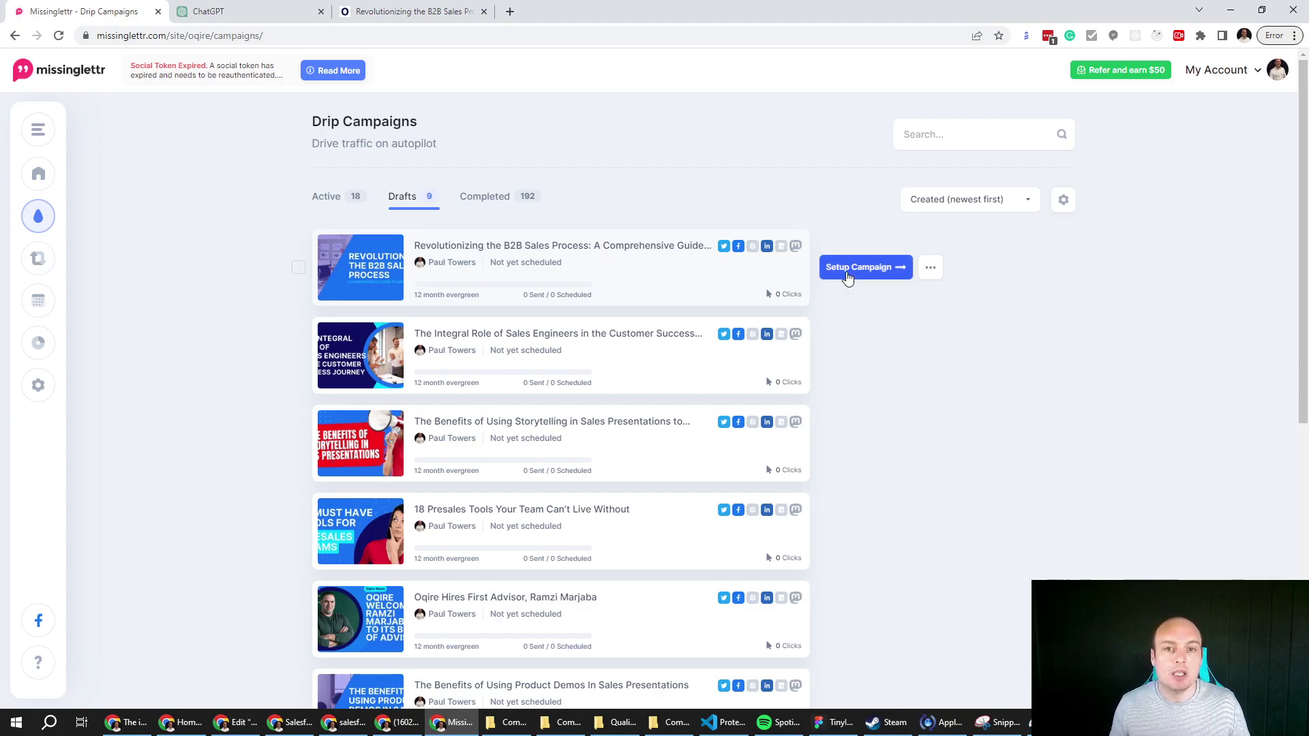
Start setup of the B2B sales process campaign and delete all its suggested hashtags.
left_click(847, 272)
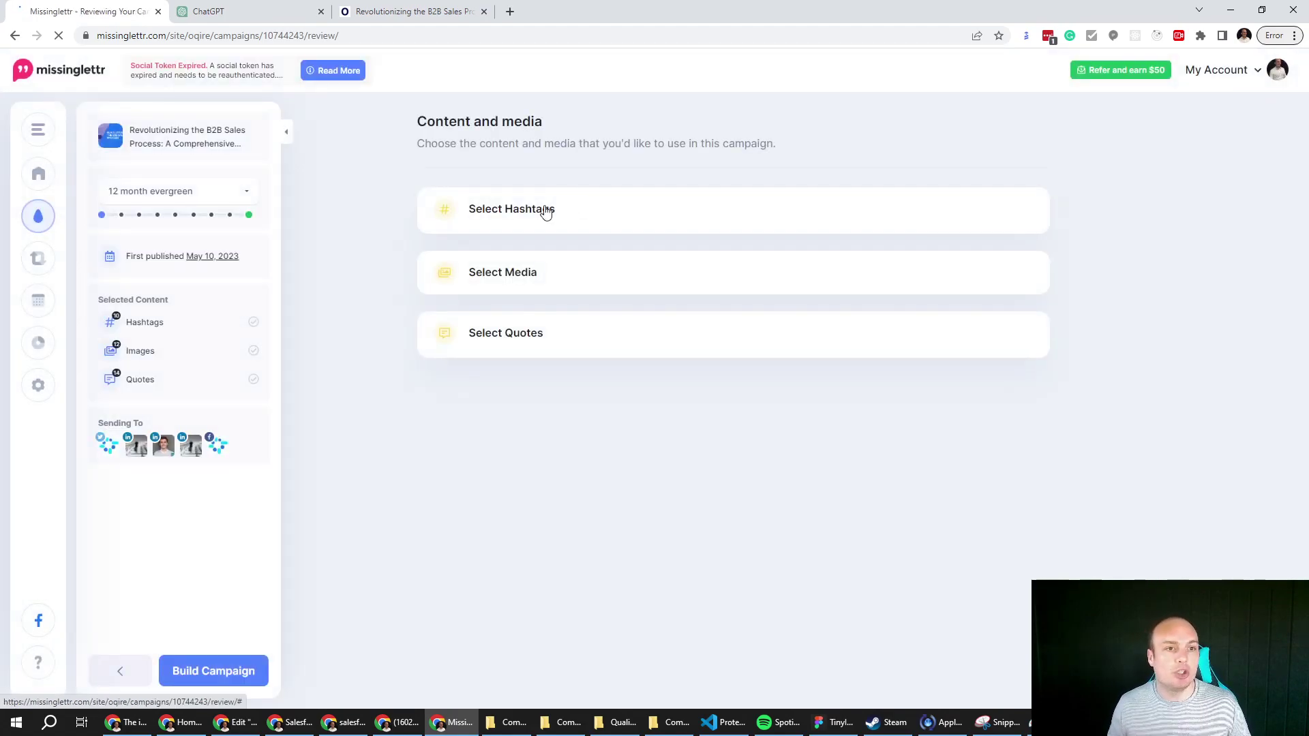
left_click(532, 213)
scroll(667, 224, "down", 2)
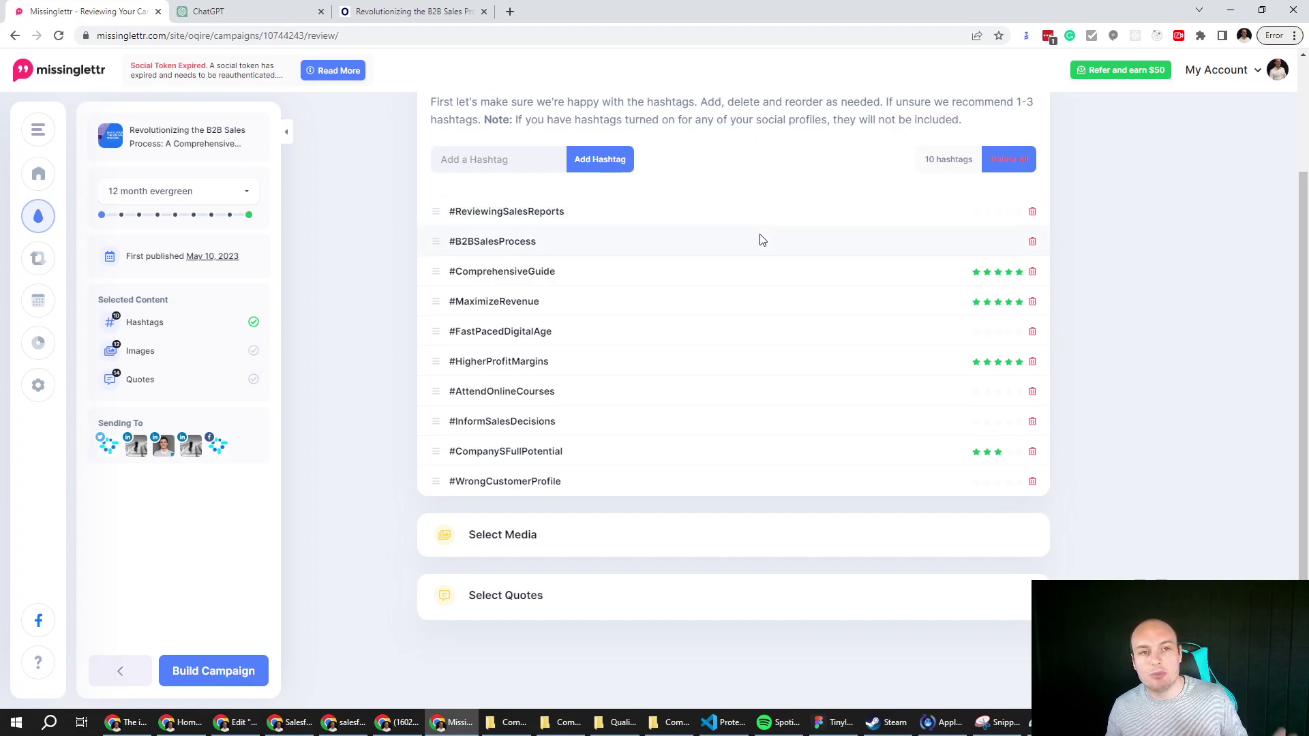
left_click(1014, 169)
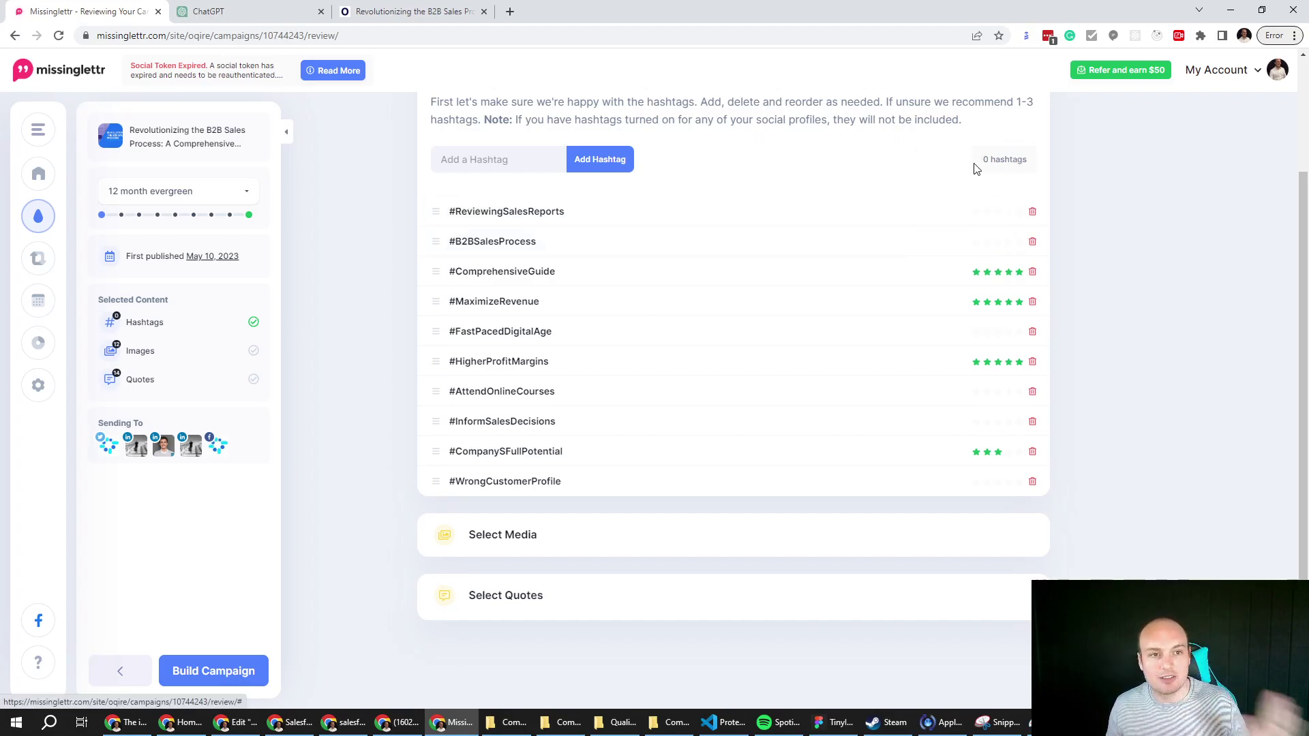
Delete all media images from the campaign, leaving 0 media.
left_click(665, 396)
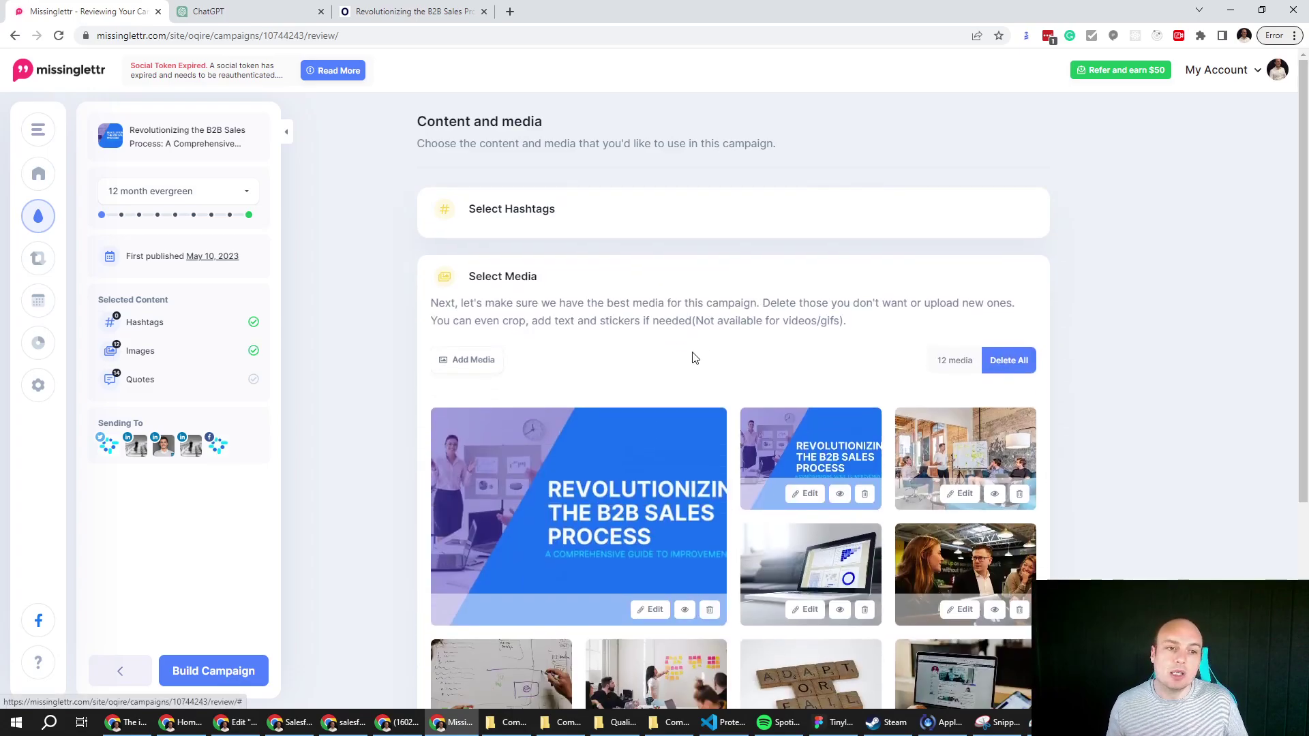
scroll(771, 341, "down", 3)
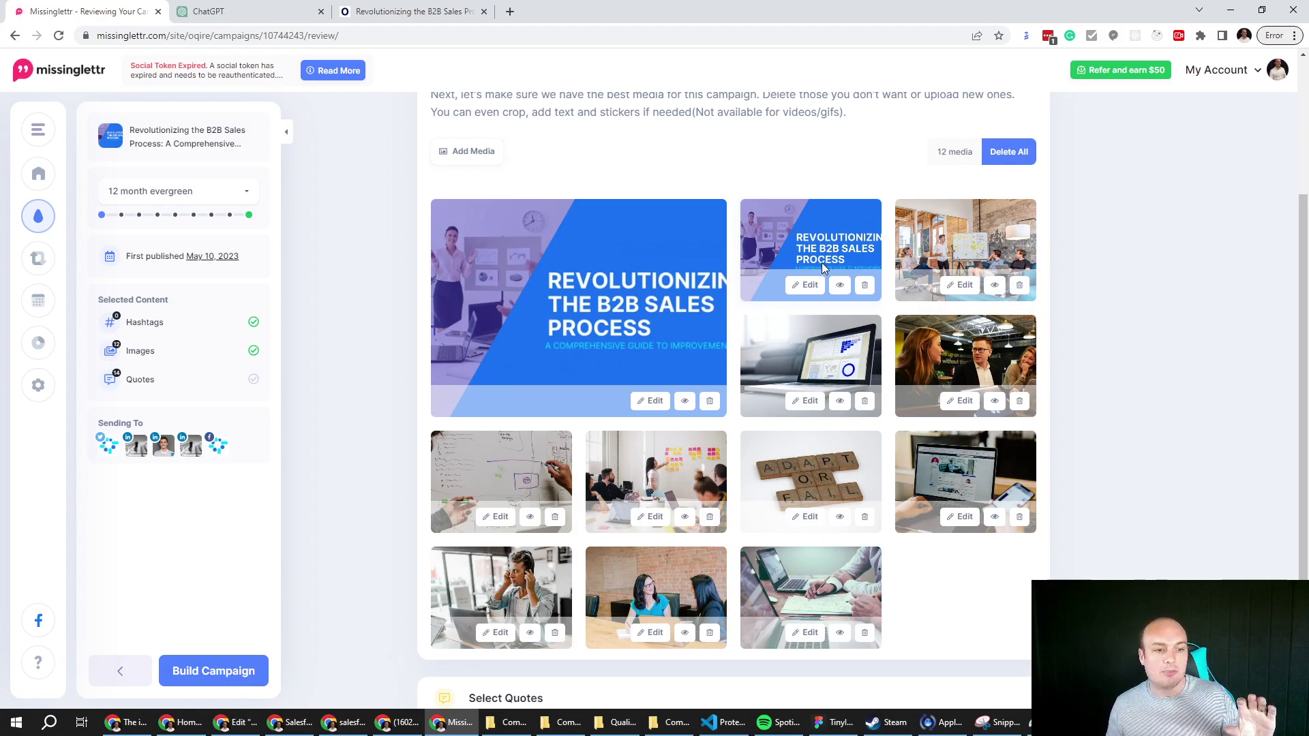
left_click(1010, 156)
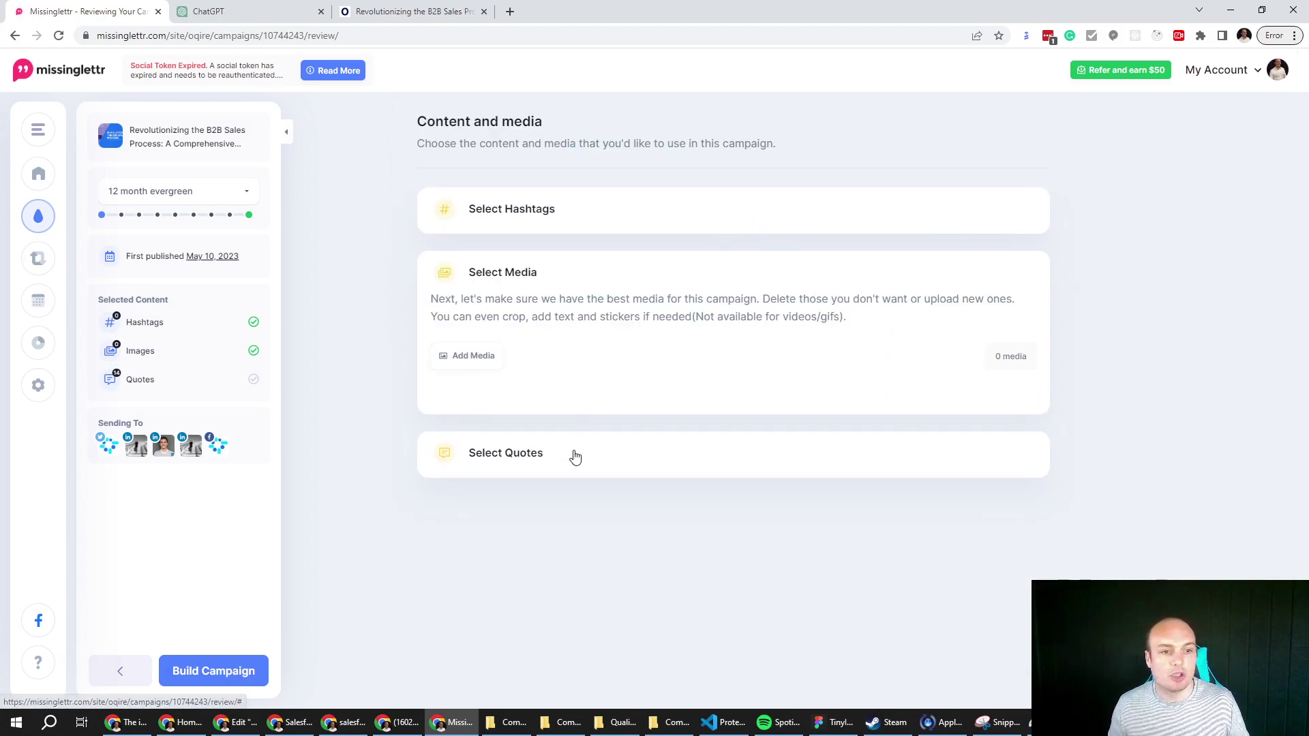
Expand Select Quotes and look through all 14 quotes, keeping every one selected.
left_click(577, 455)
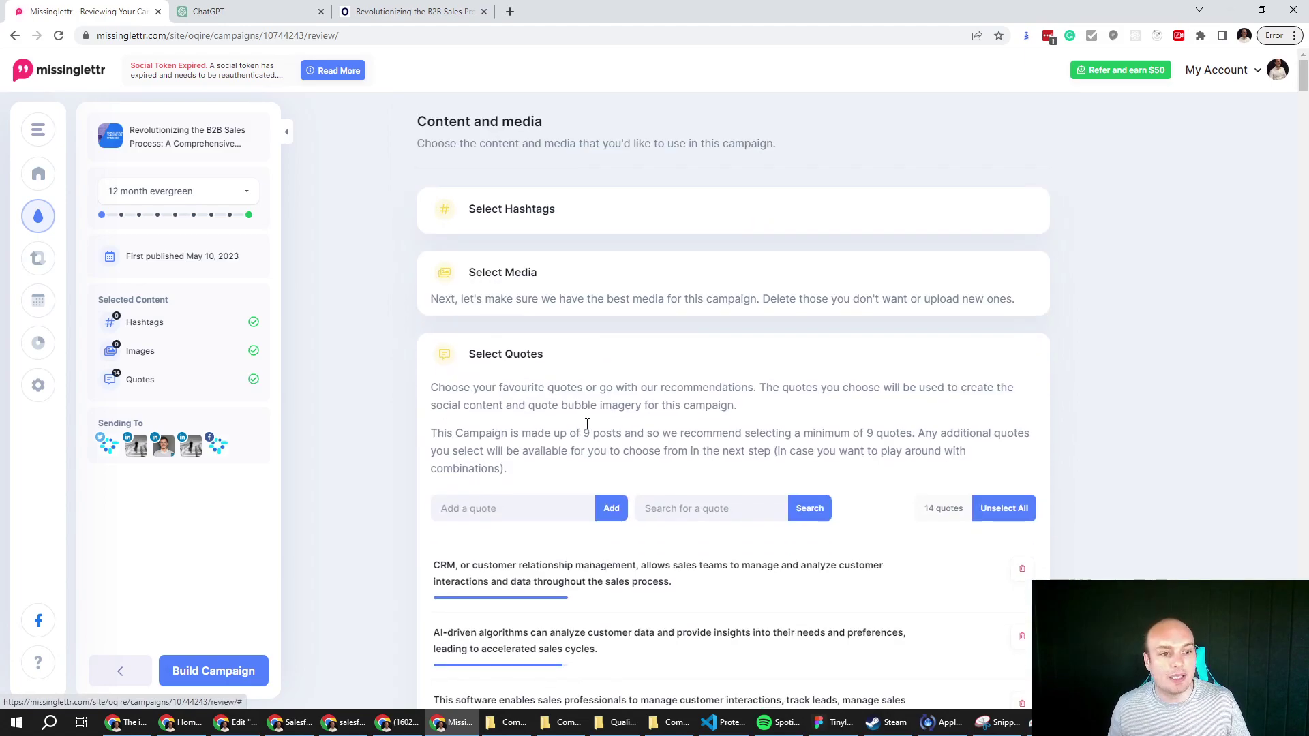
scroll(572, 337, "down", 3)
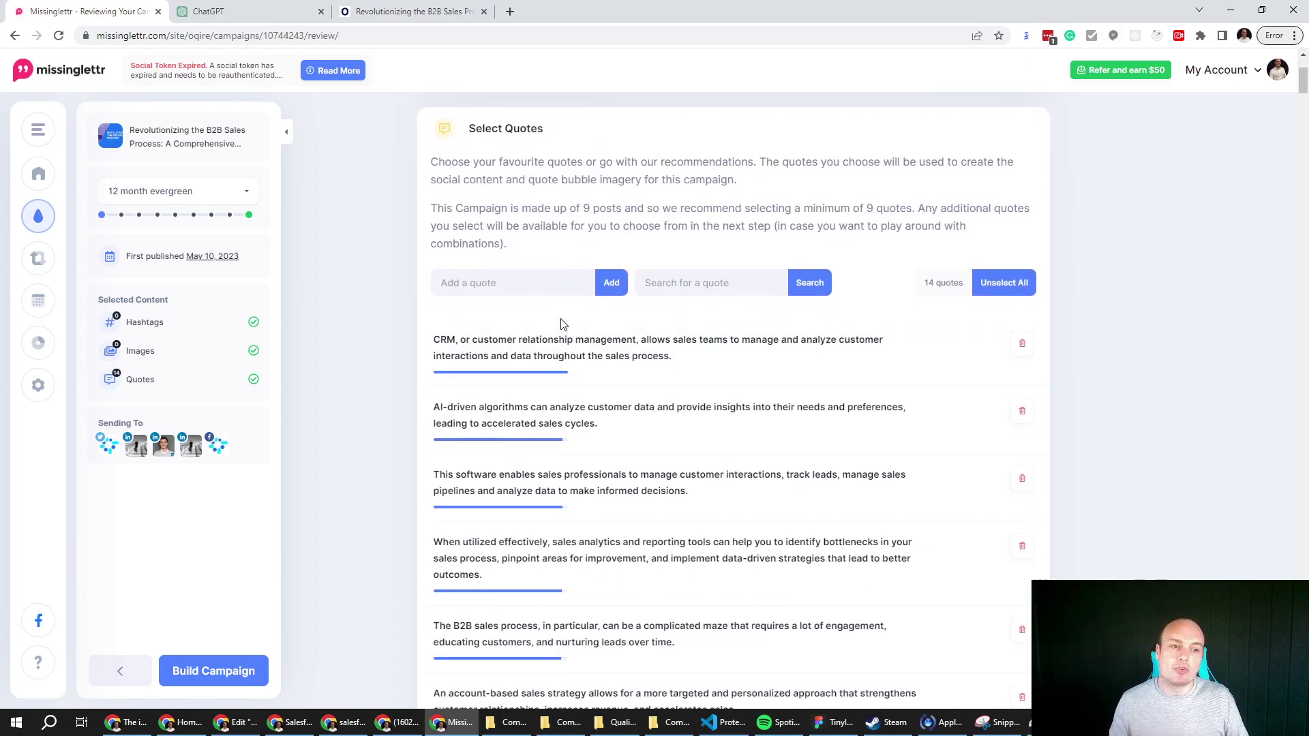
scroll(563, 324, "down", 1)
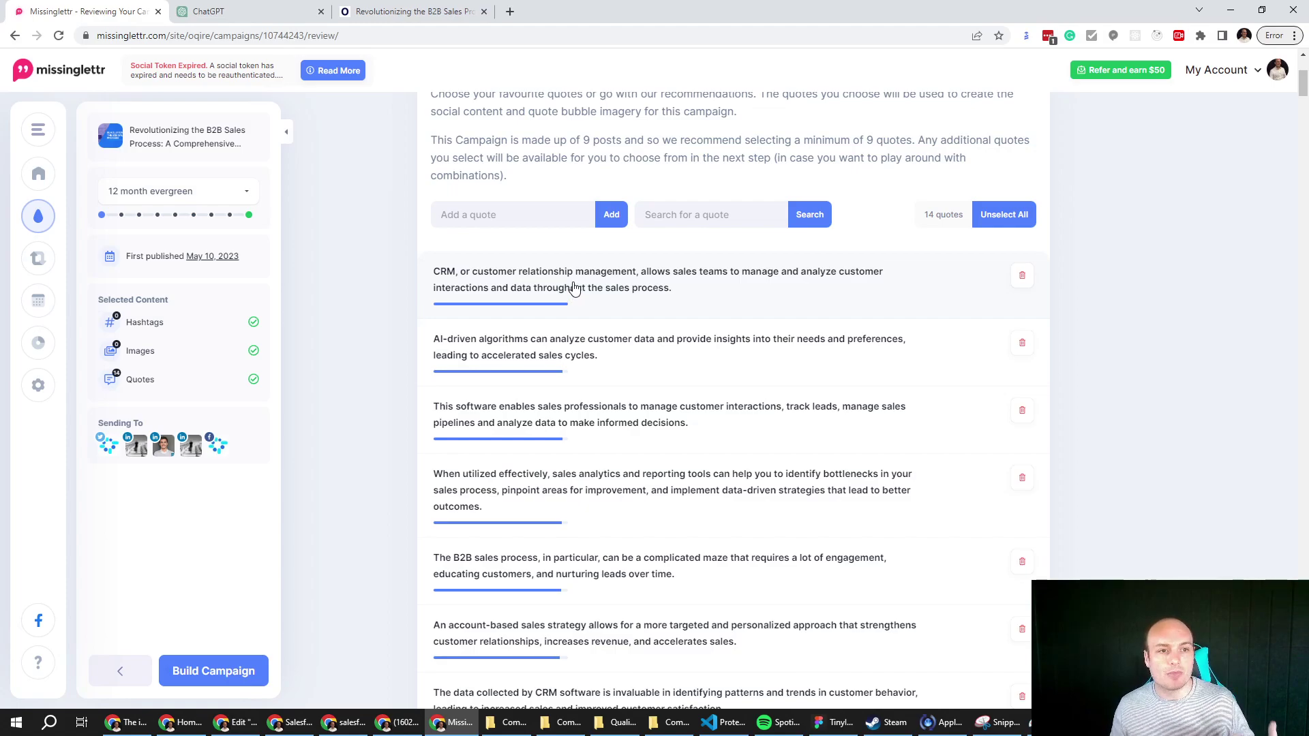
scroll(566, 284, "down", 1)
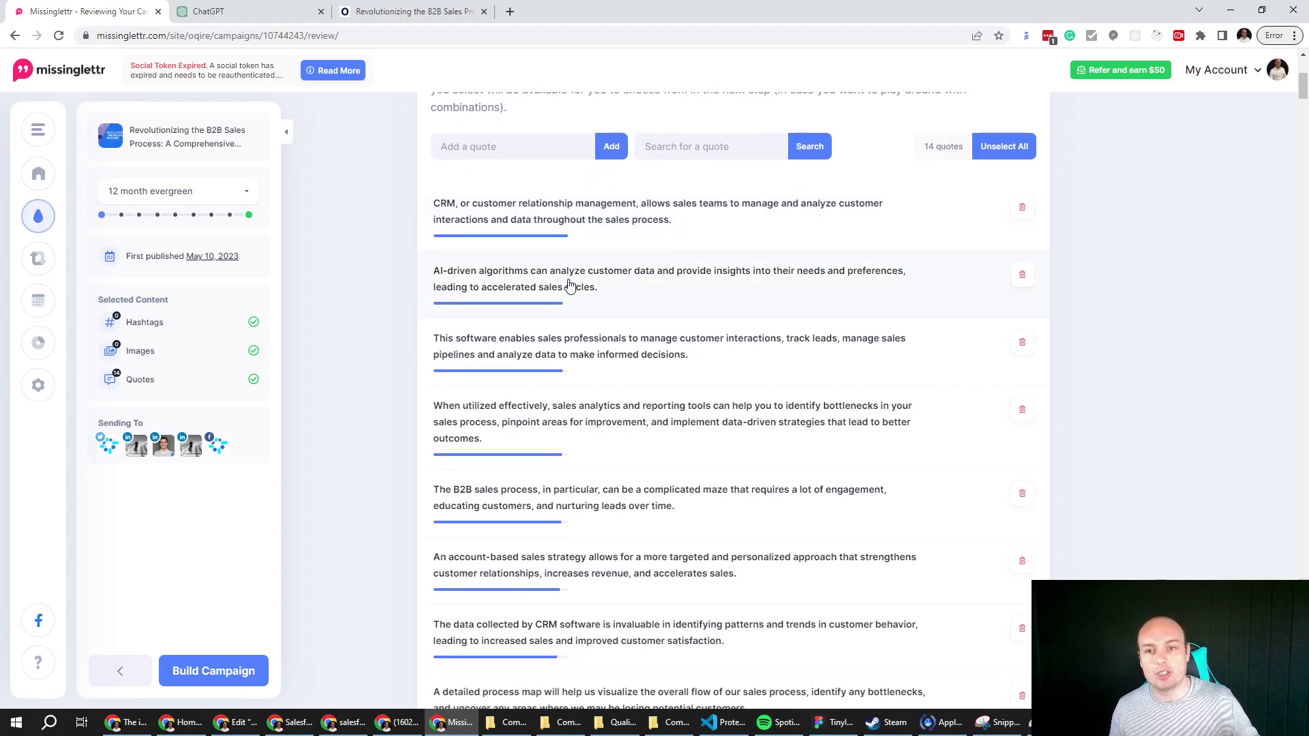
scroll(559, 273, "down", 1)
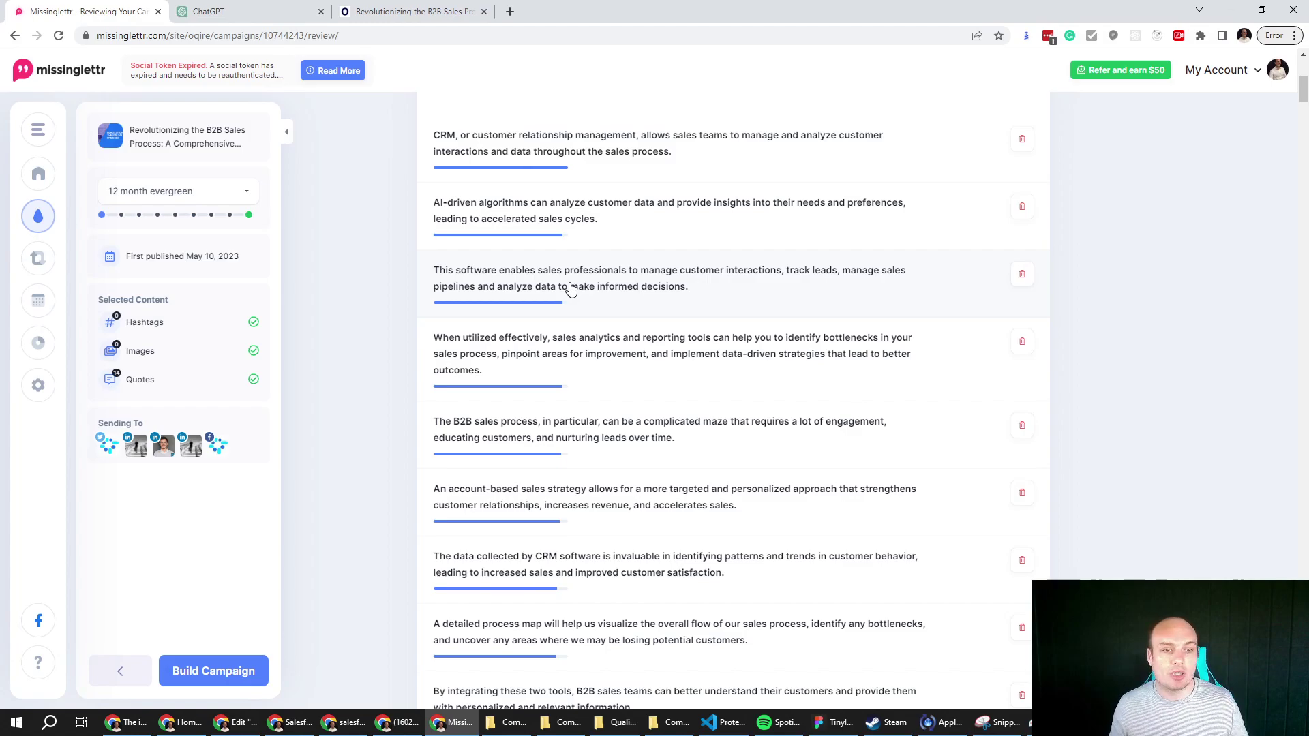
scroll(571, 289, "down", 1)
scroll(570, 289, "down", 1)
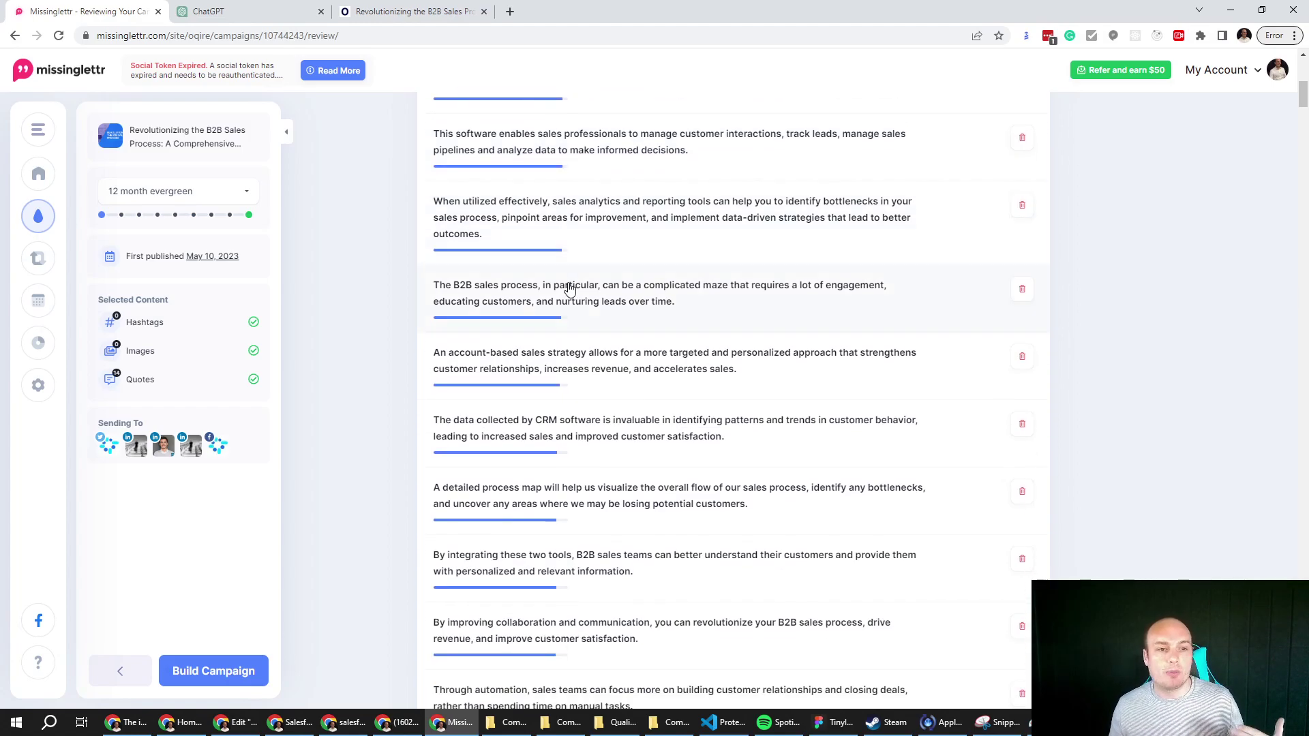
scroll(570, 289, "down", 2)
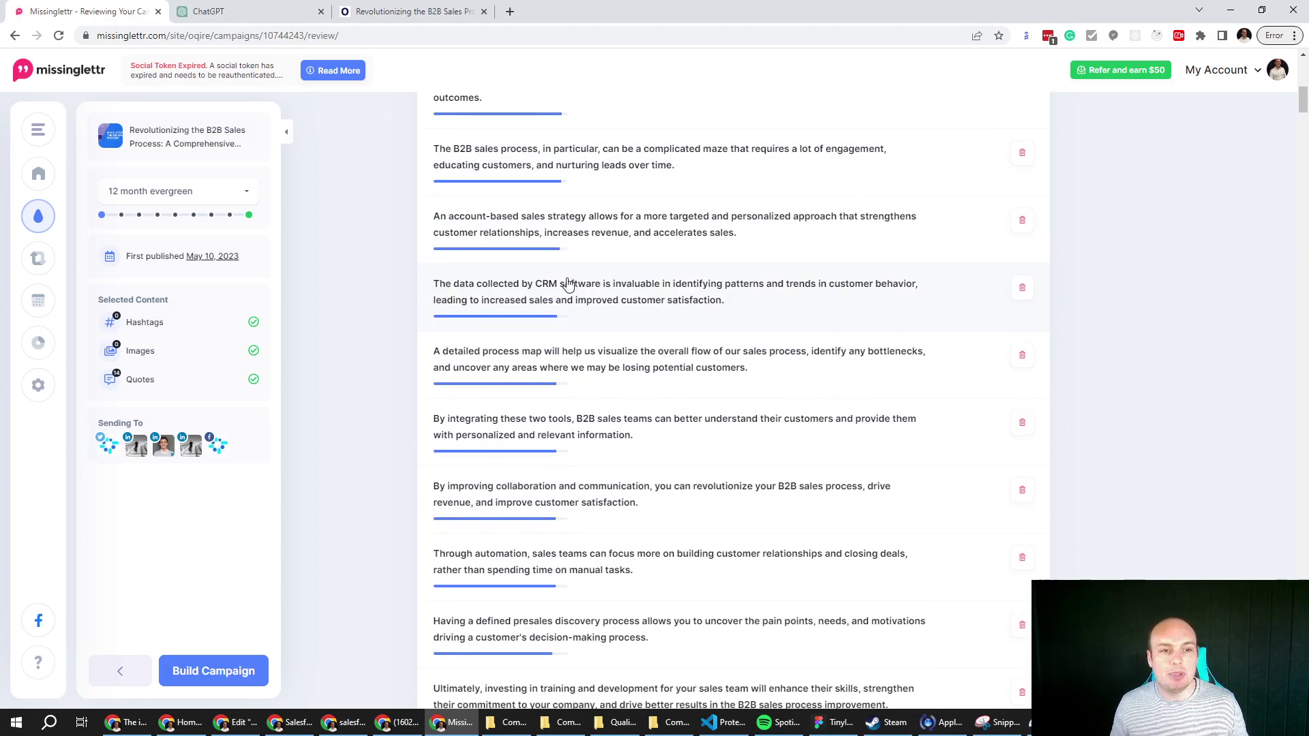
scroll(566, 284, "down", 3)
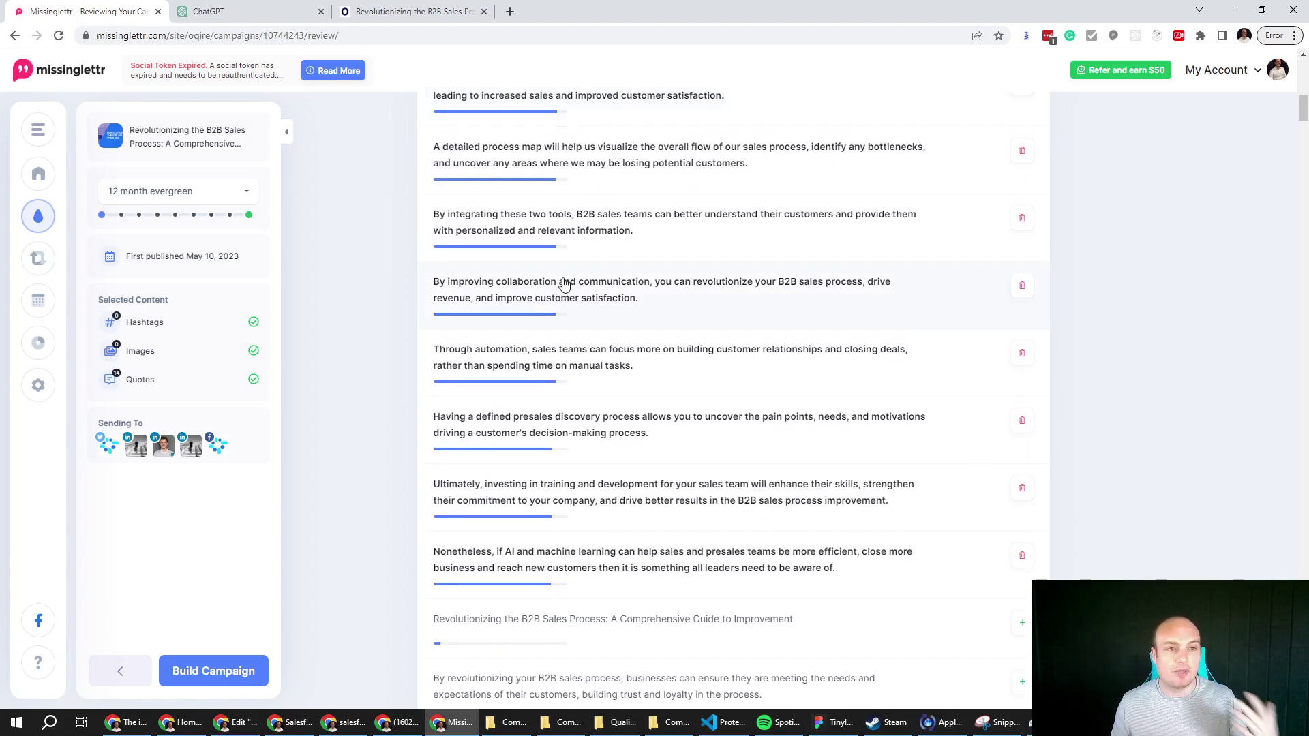
scroll(565, 287, "up", 10)
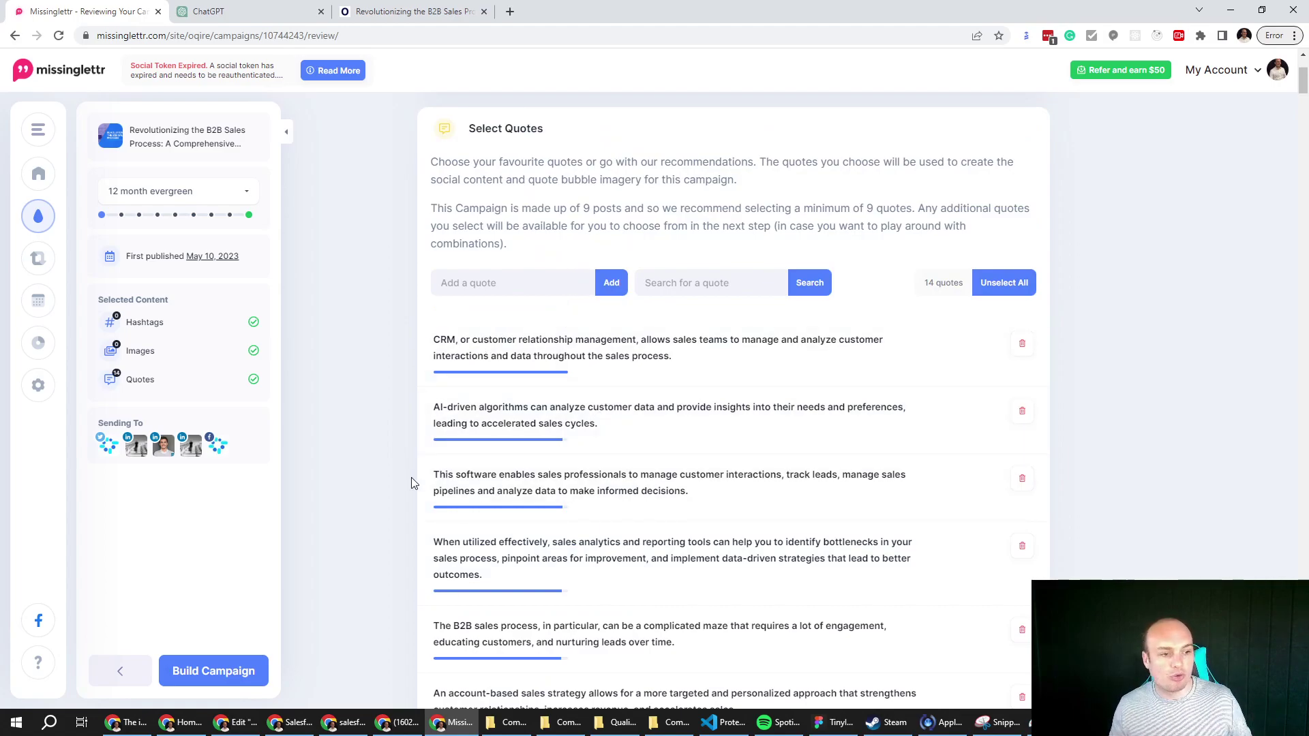
Build the campaign, try quote-bubble and no-image options on the Day 3 post, then return to Day 0.
left_click(221, 672)
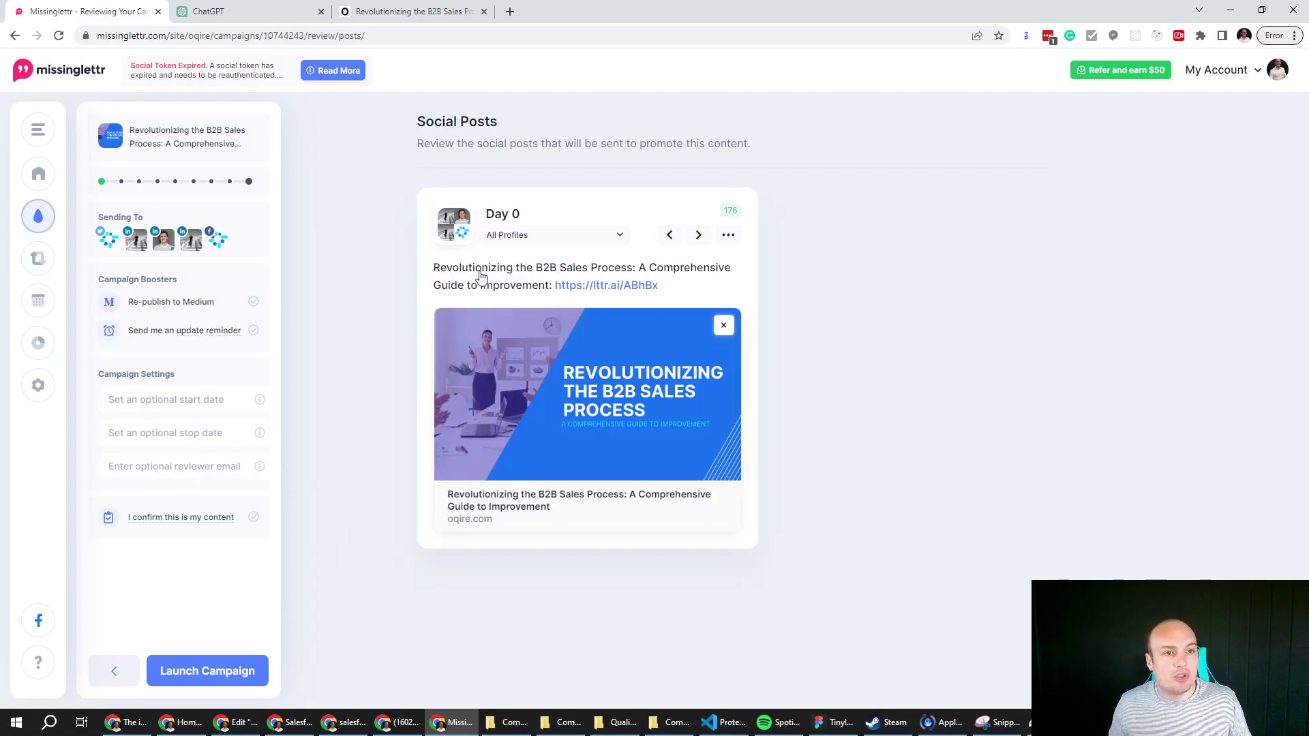
left_click(698, 236)
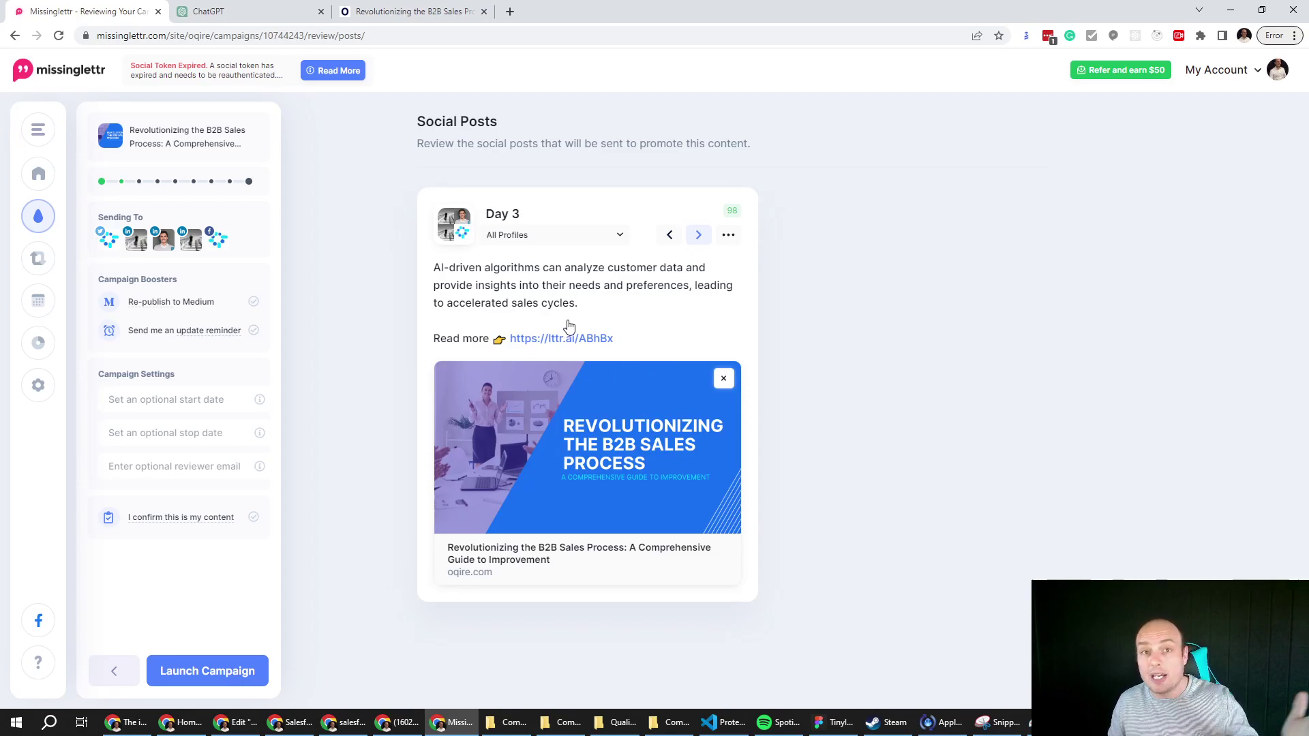
left_click(726, 240)
left_click(520, 272)
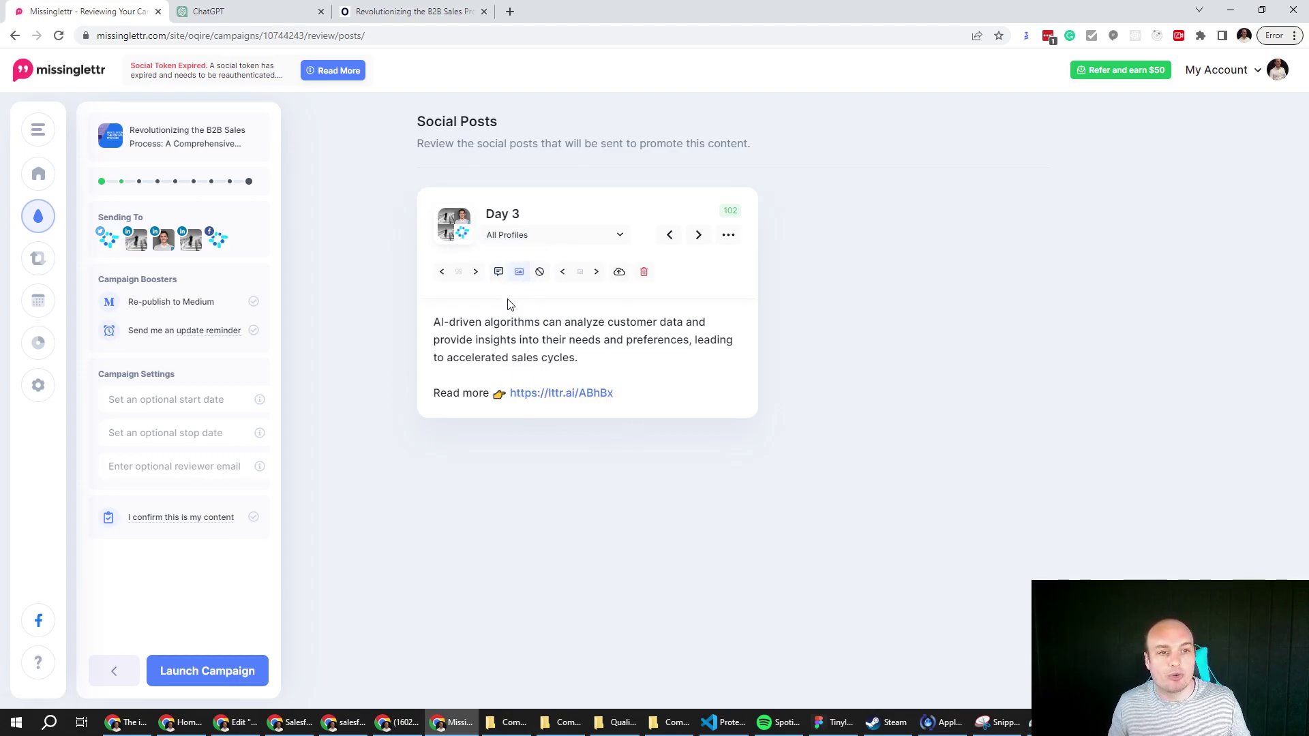
left_click(500, 274)
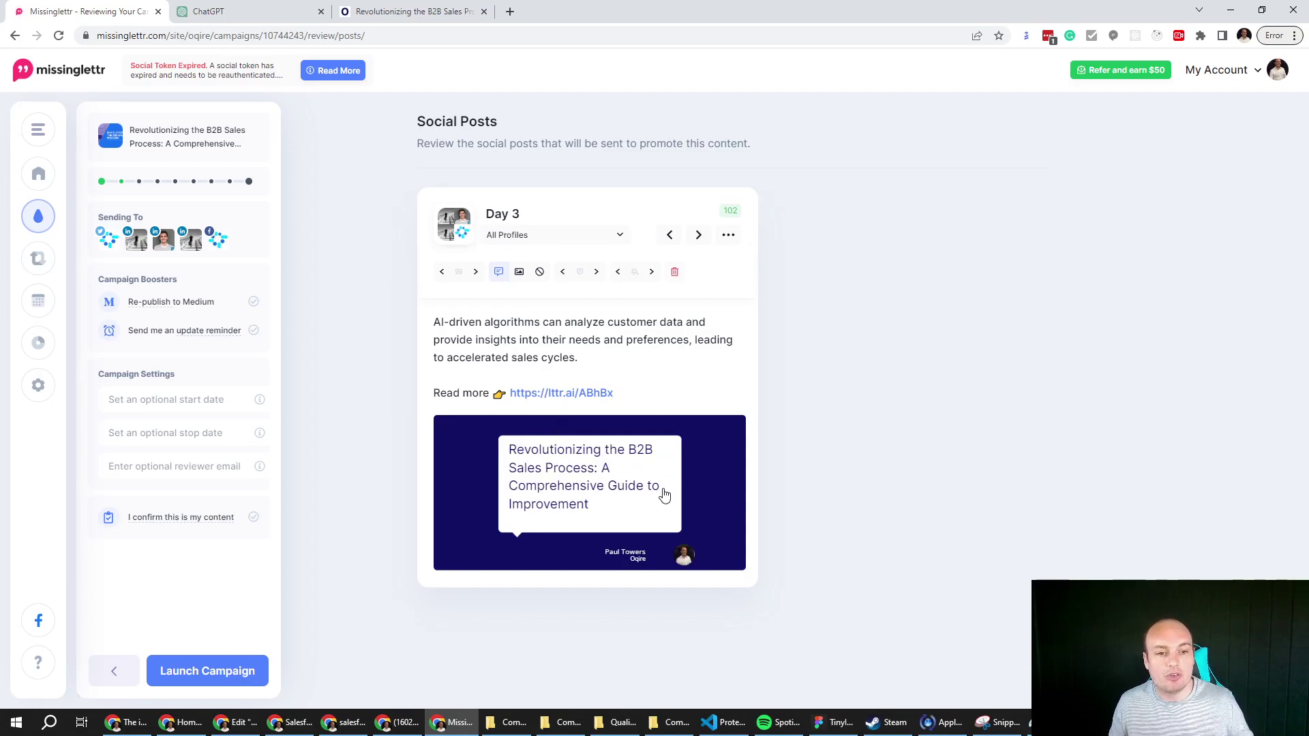
left_click(540, 273)
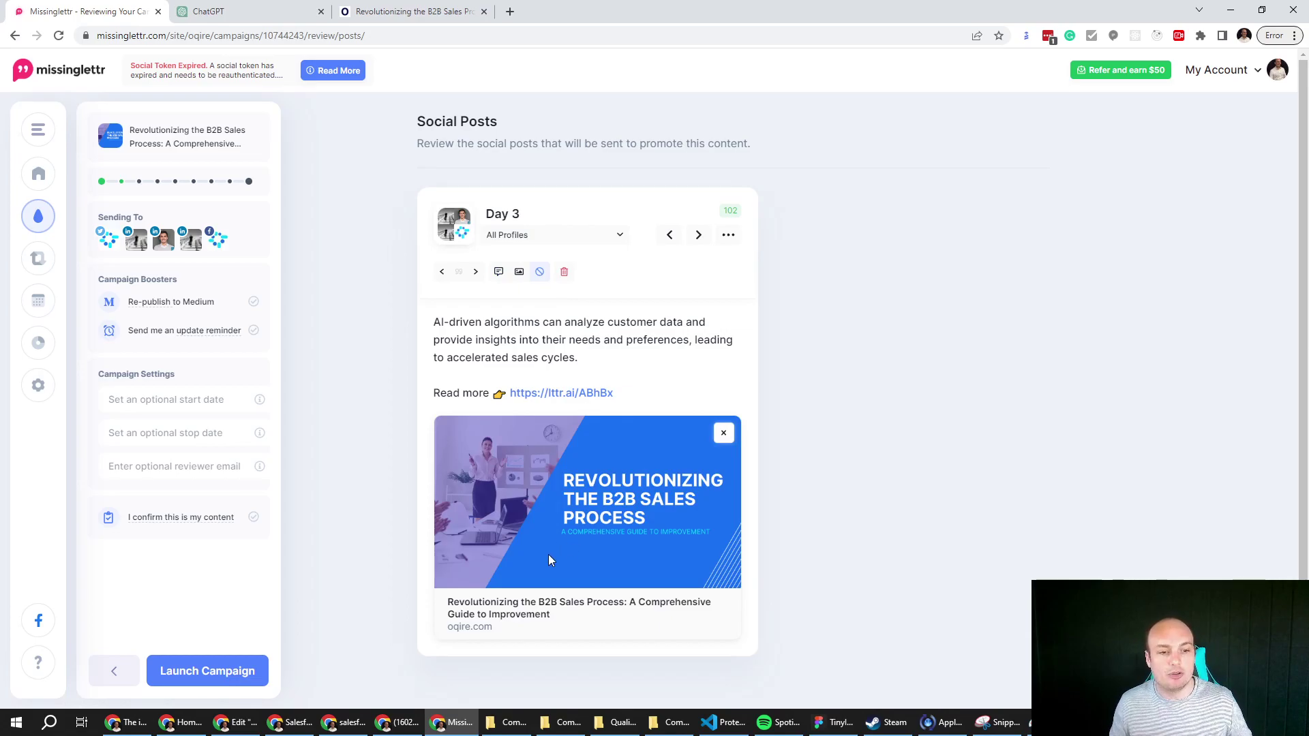
left_click(670, 235)
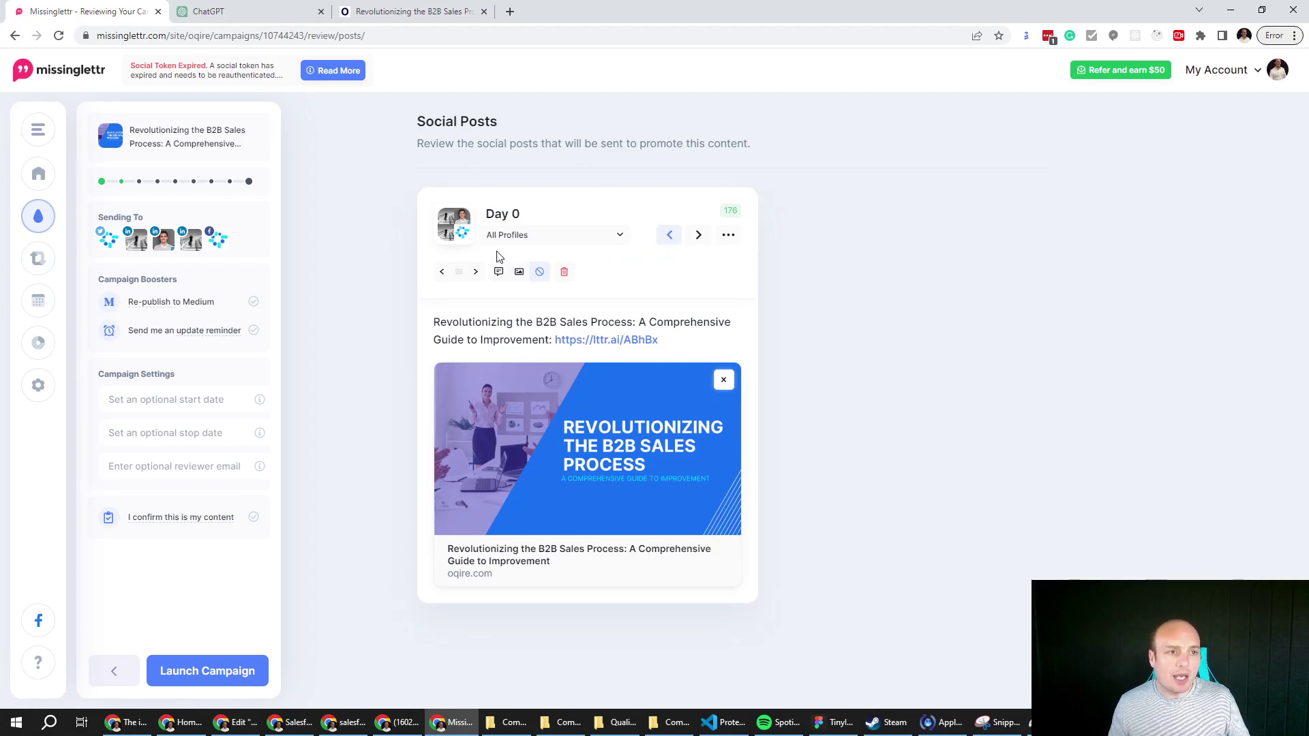
Replace the old article link in the ChatGPT prompt with the B2B sales article's URL.
left_click(269, 11)
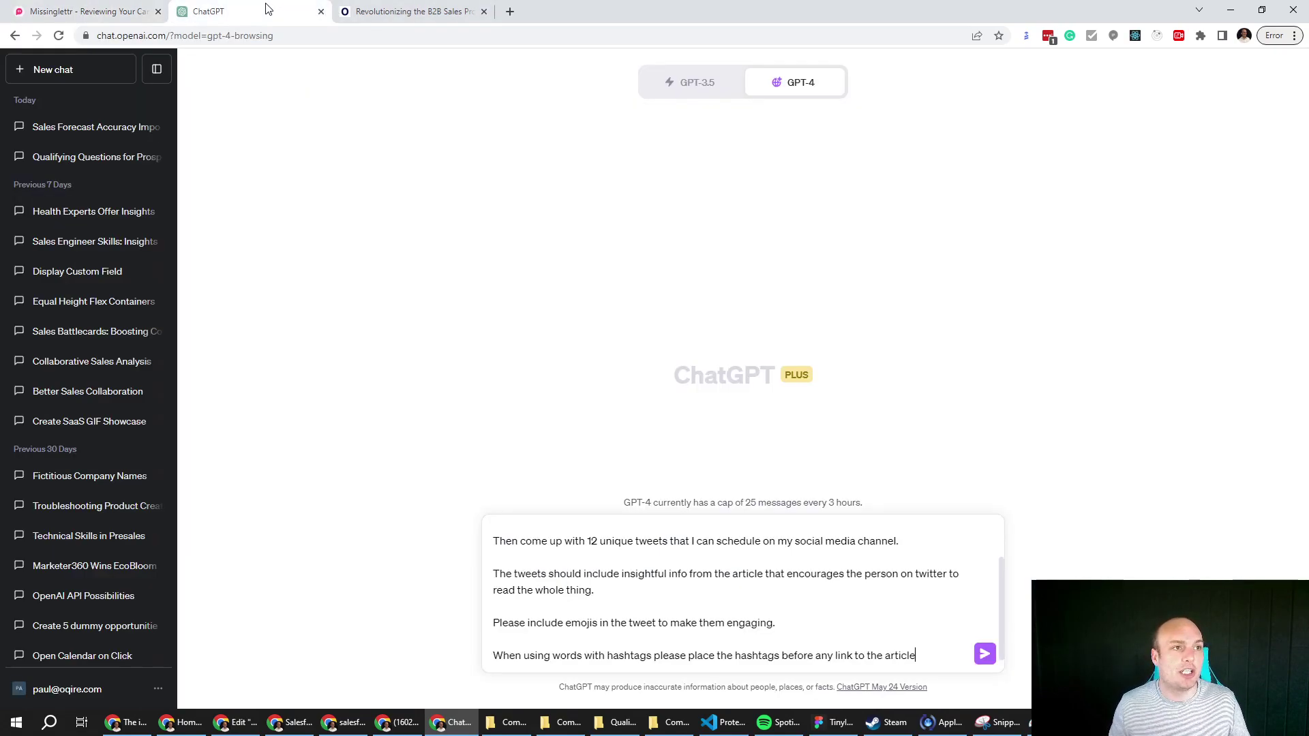
scroll(693, 594, "up", 1)
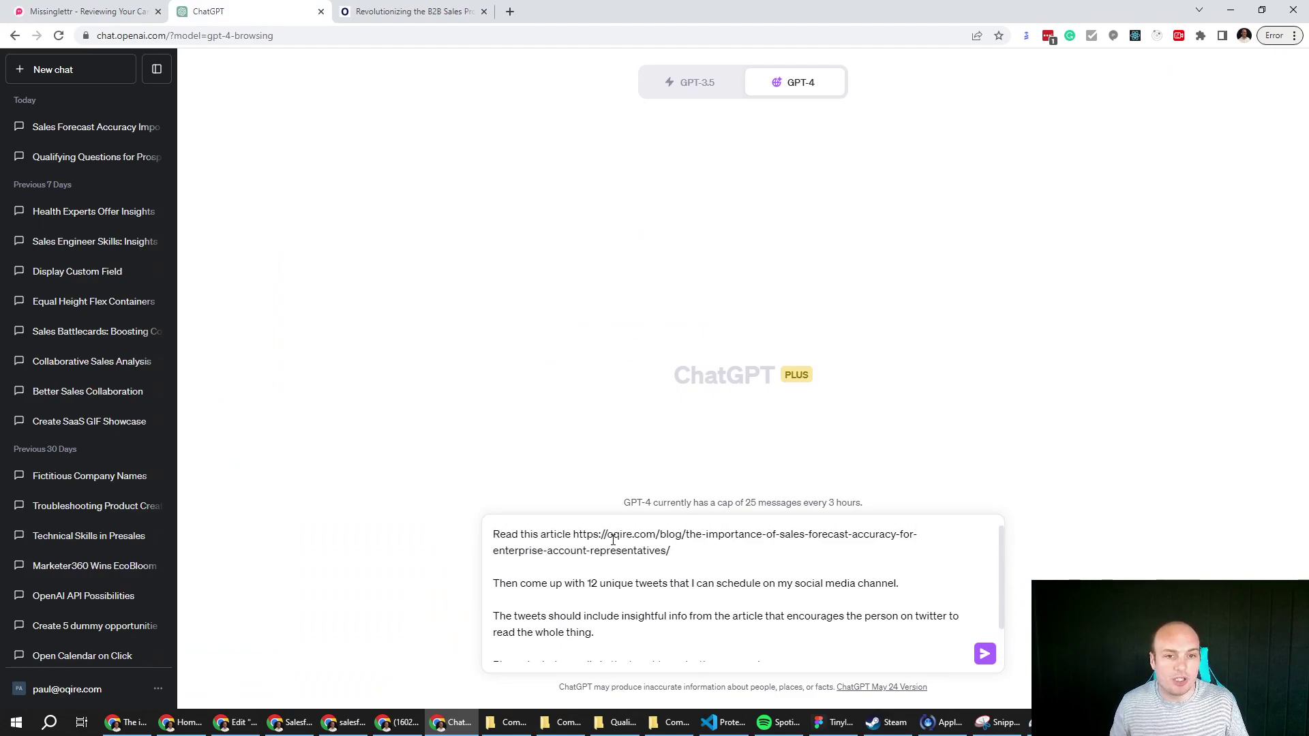
mouse_move(796, 82)
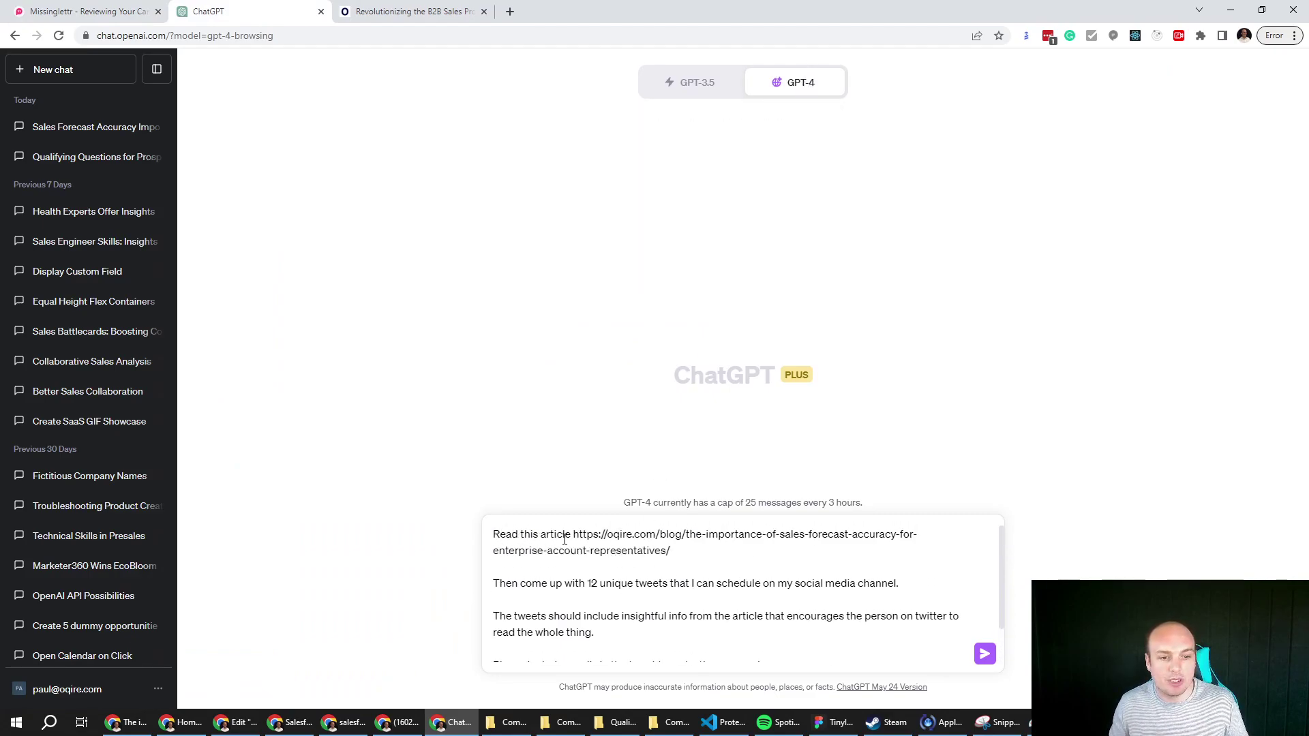
left_click(413, 11)
left_click(295, 36)
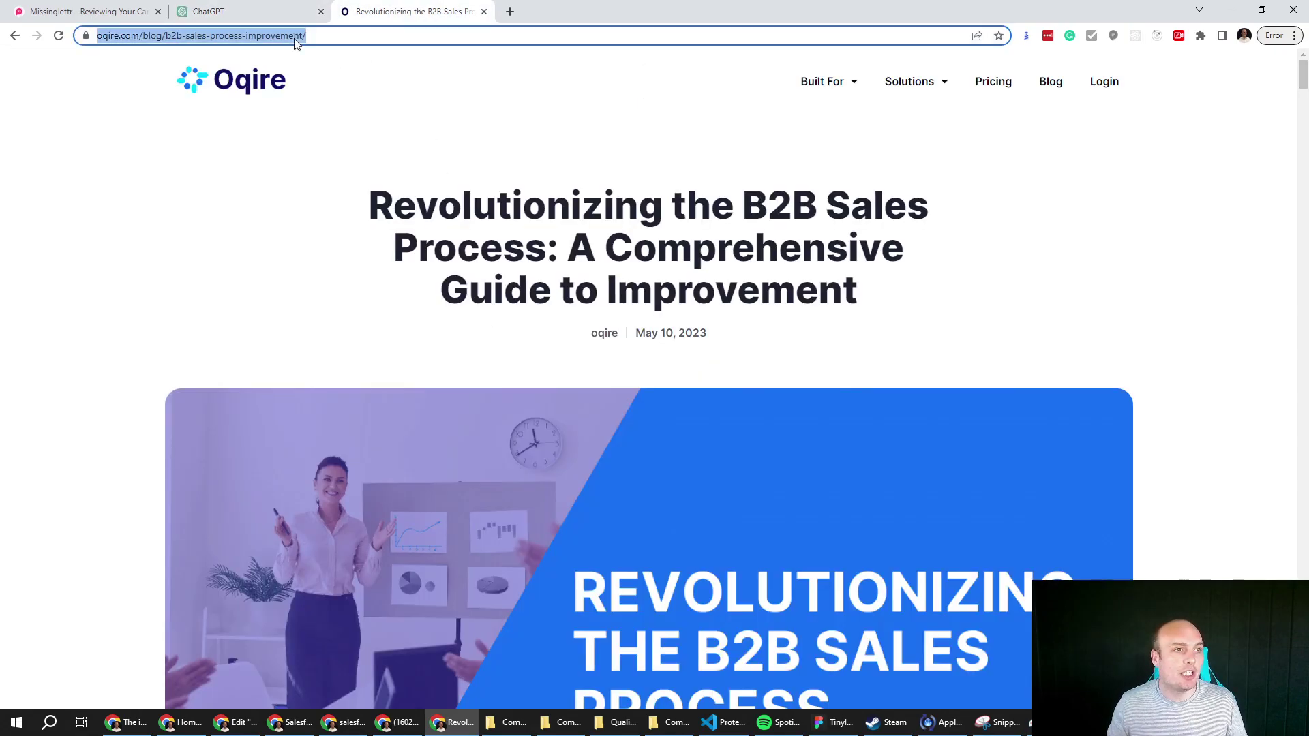
left_click(286, 12)
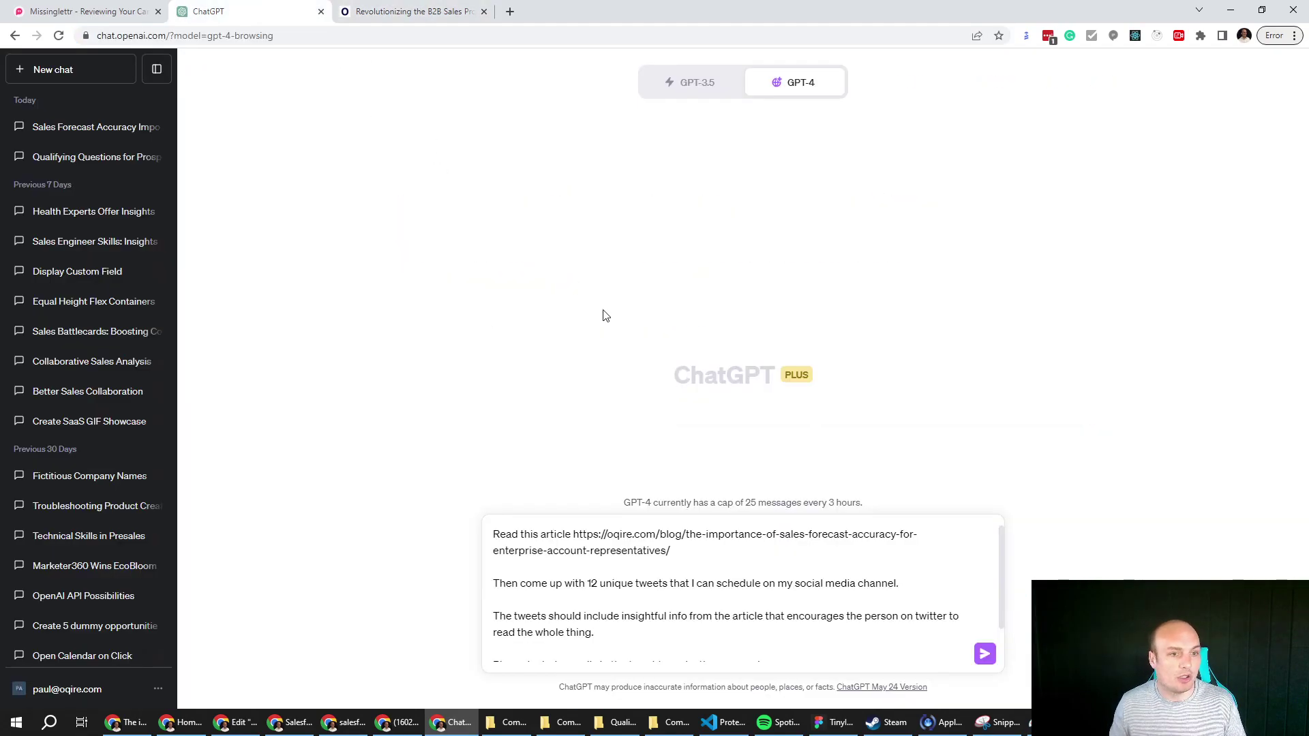
left_click_drag(703, 558, 573, 535)
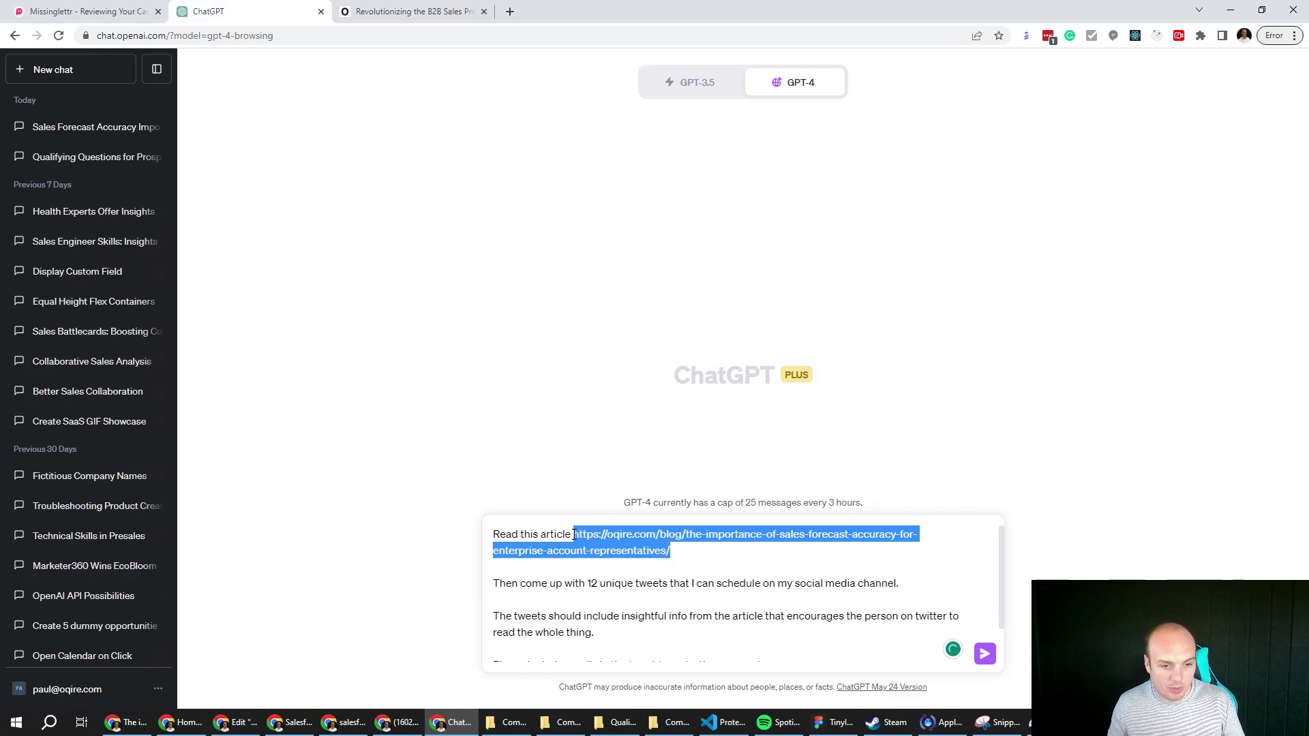
type("https://oqire.com/blog/sales-process-improvement/")
scroll(658, 576, "down", 1)
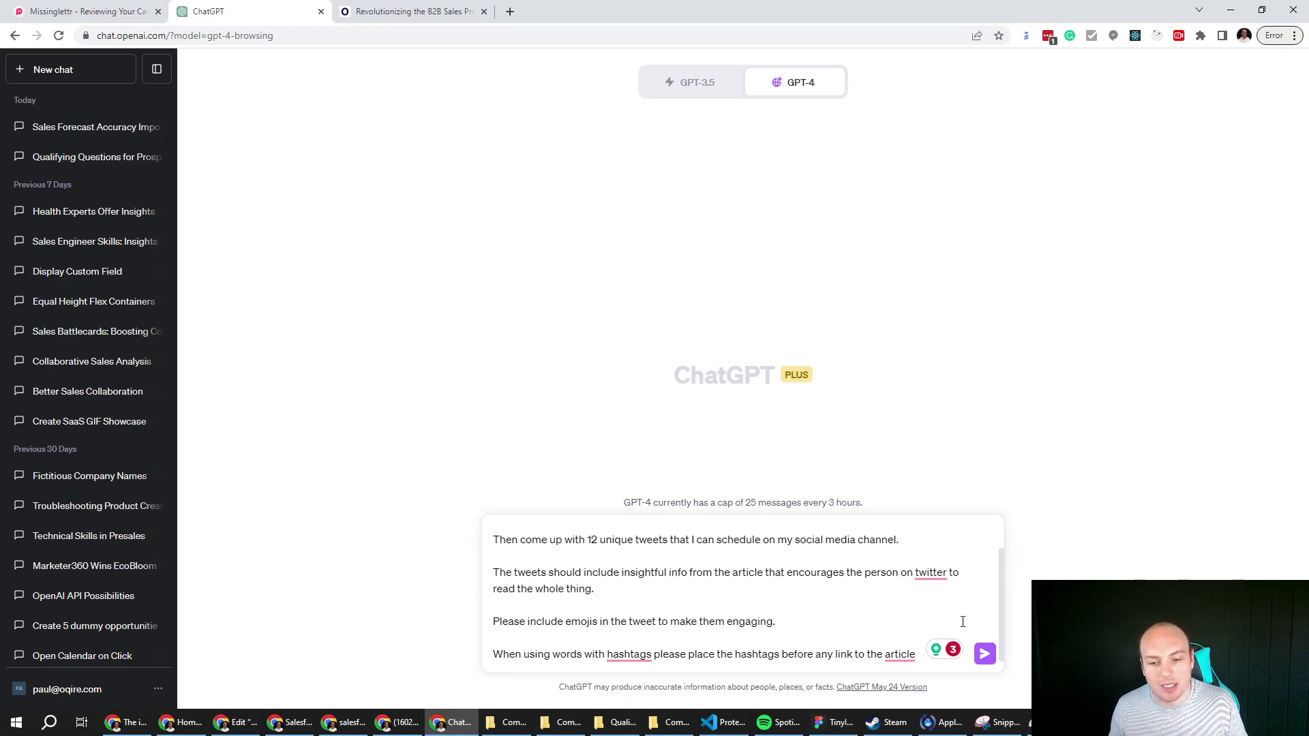
Send the 12-emoji-tweet prompt and regenerate the response after the error.
left_click(986, 655)
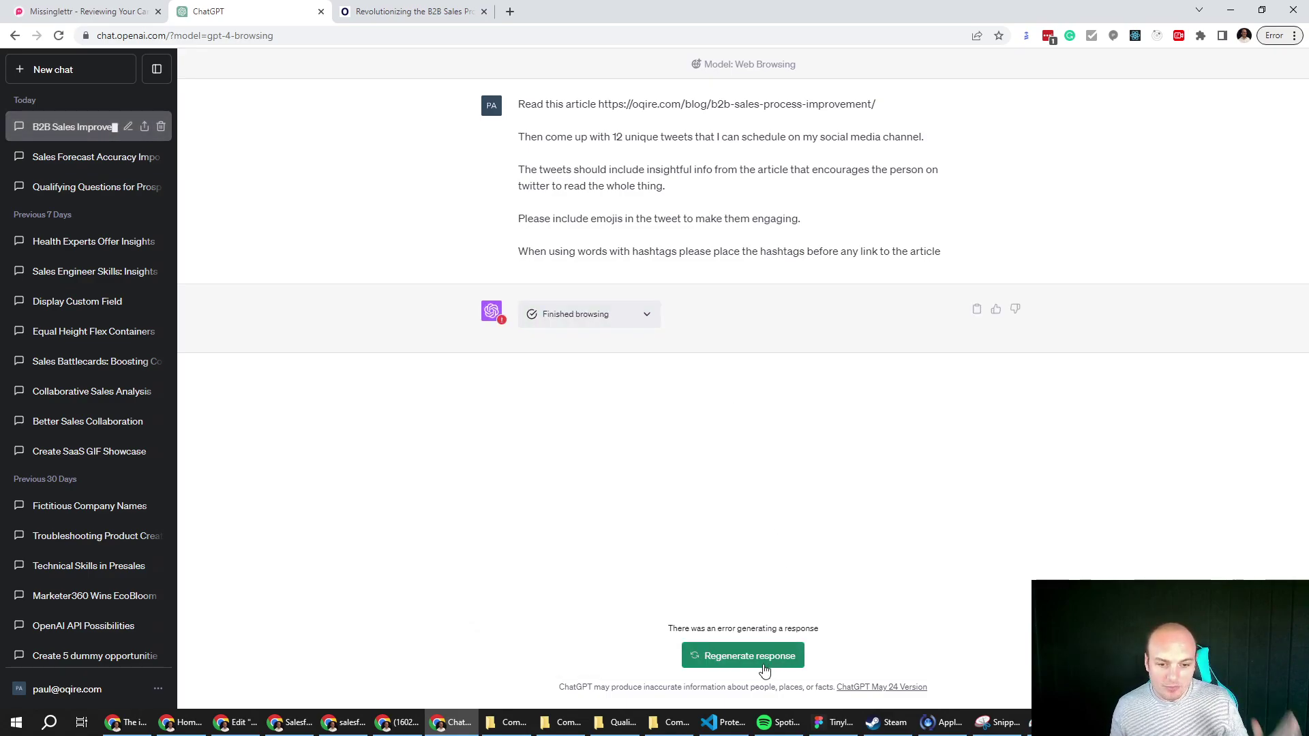
left_click(763, 665)
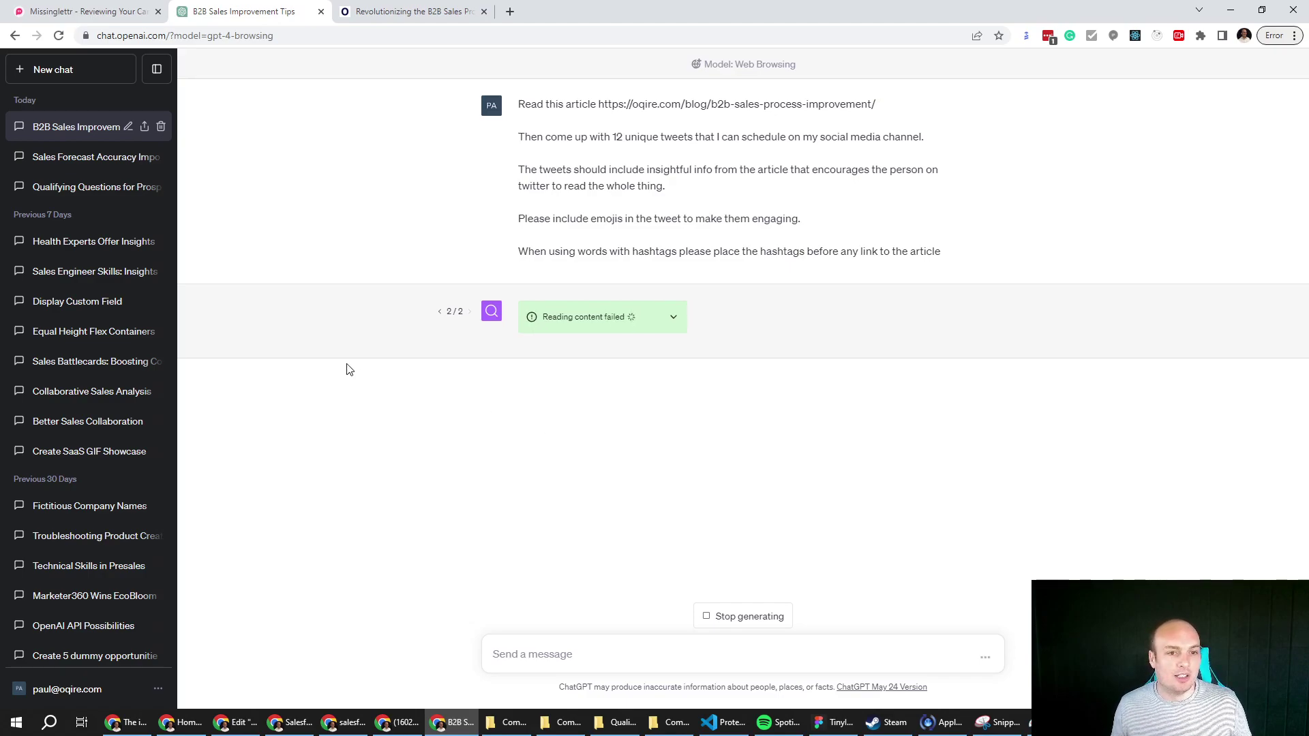
Review the earlier Sales Forecast chat's tweets, inspecting the first tweet and its [link] placeholder.
left_click(81, 168)
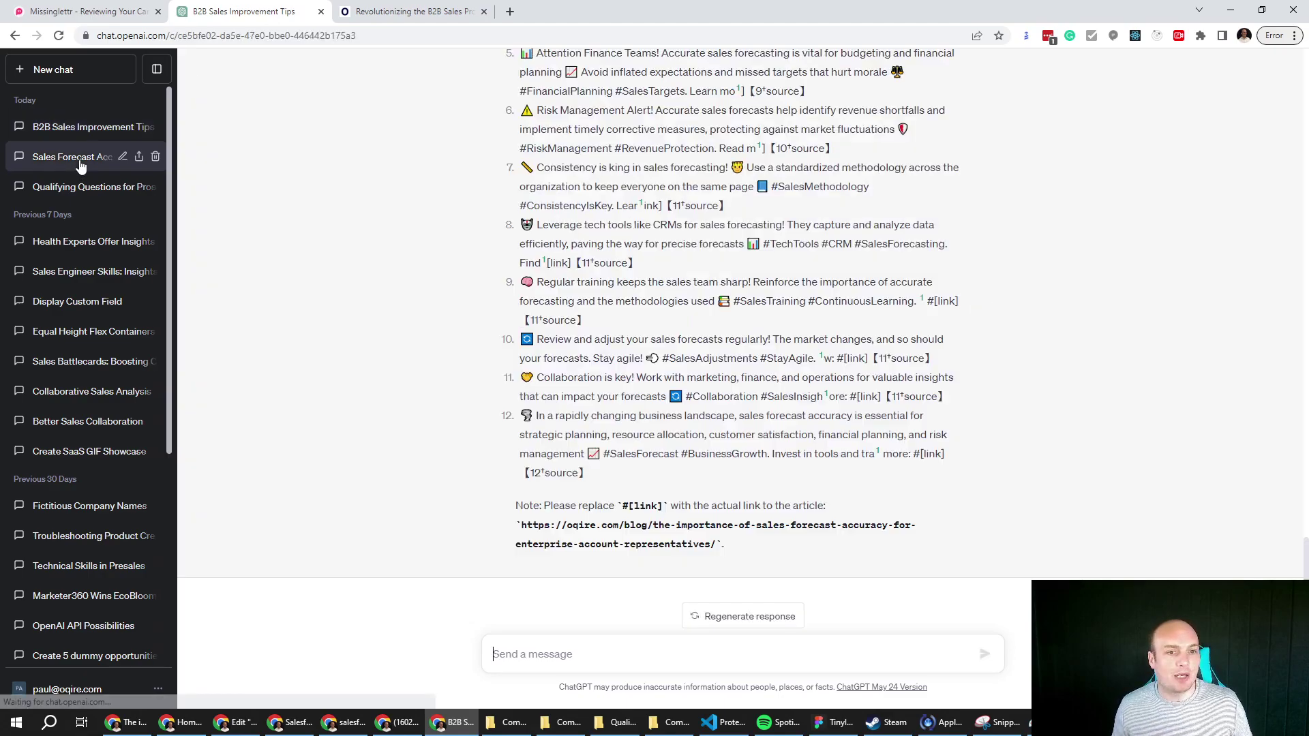
scroll(565, 218, "up", 20)
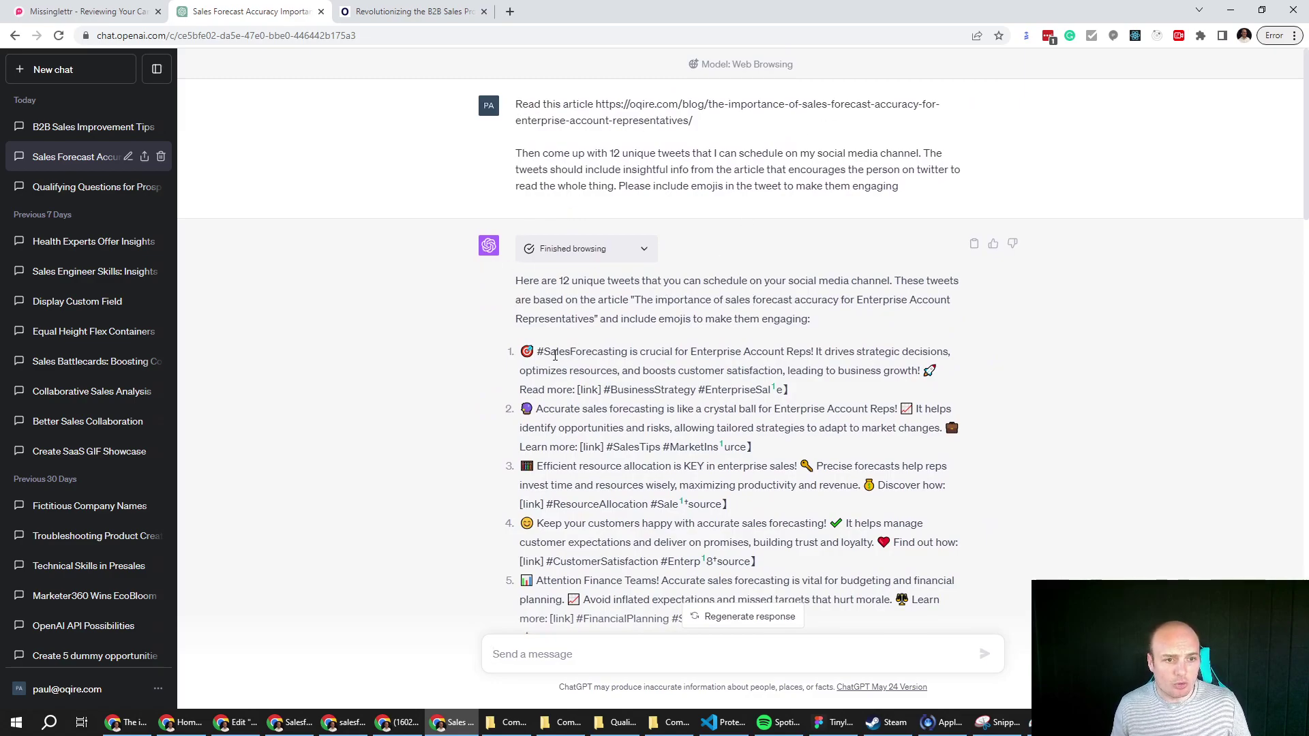
left_click_drag(523, 350, 582, 392)
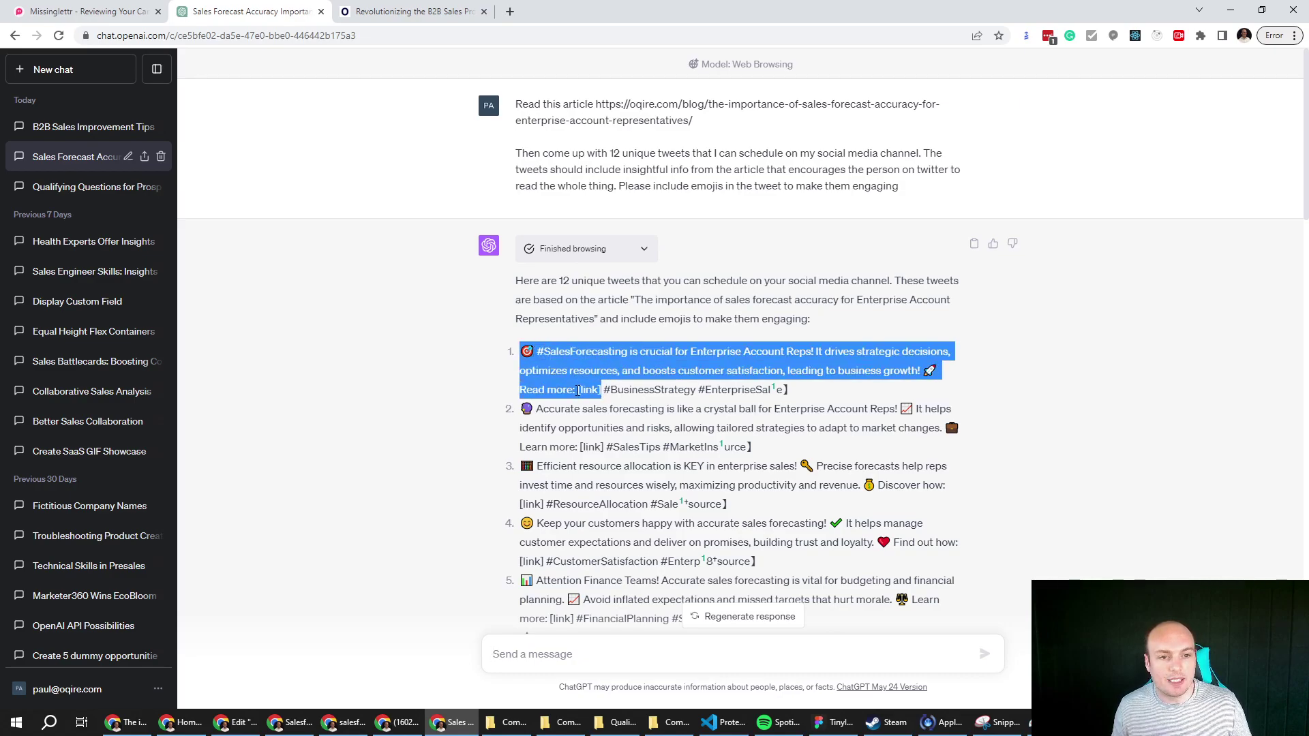
left_click(589, 393)
left_click_drag(604, 391, 578, 391)
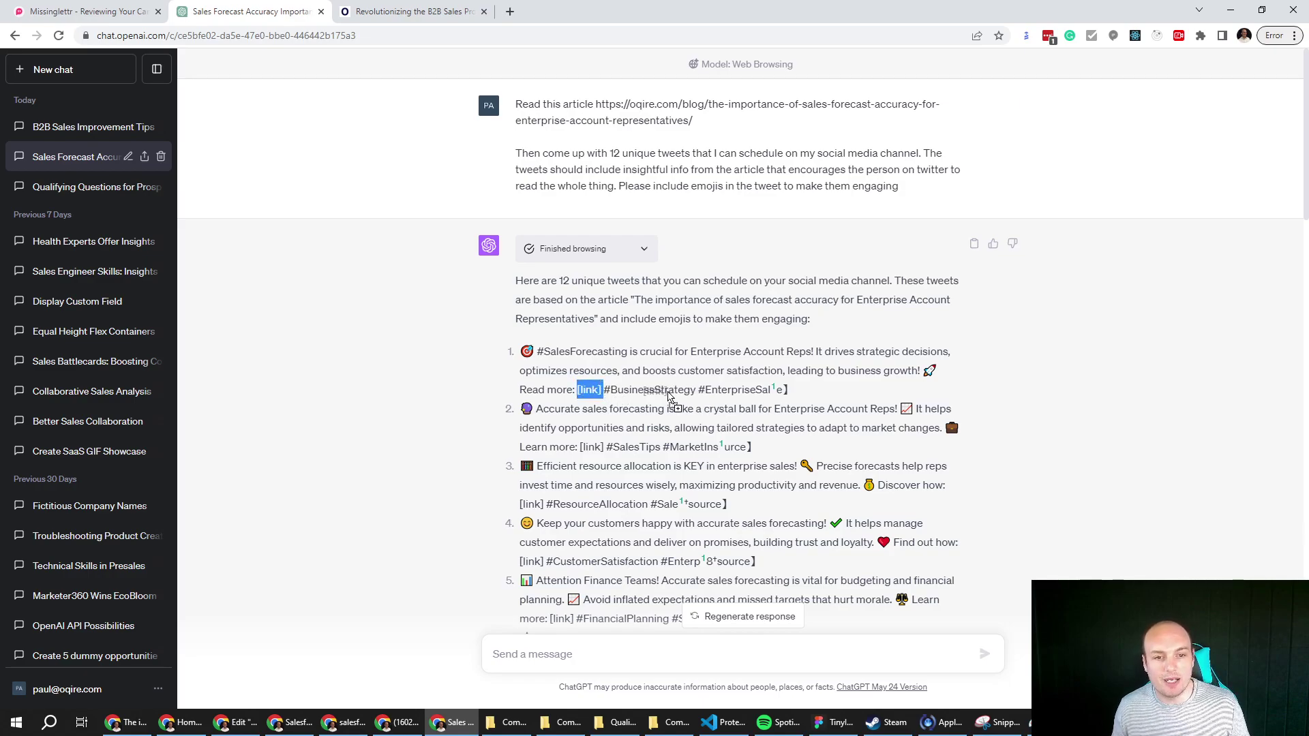
left_click(734, 391)
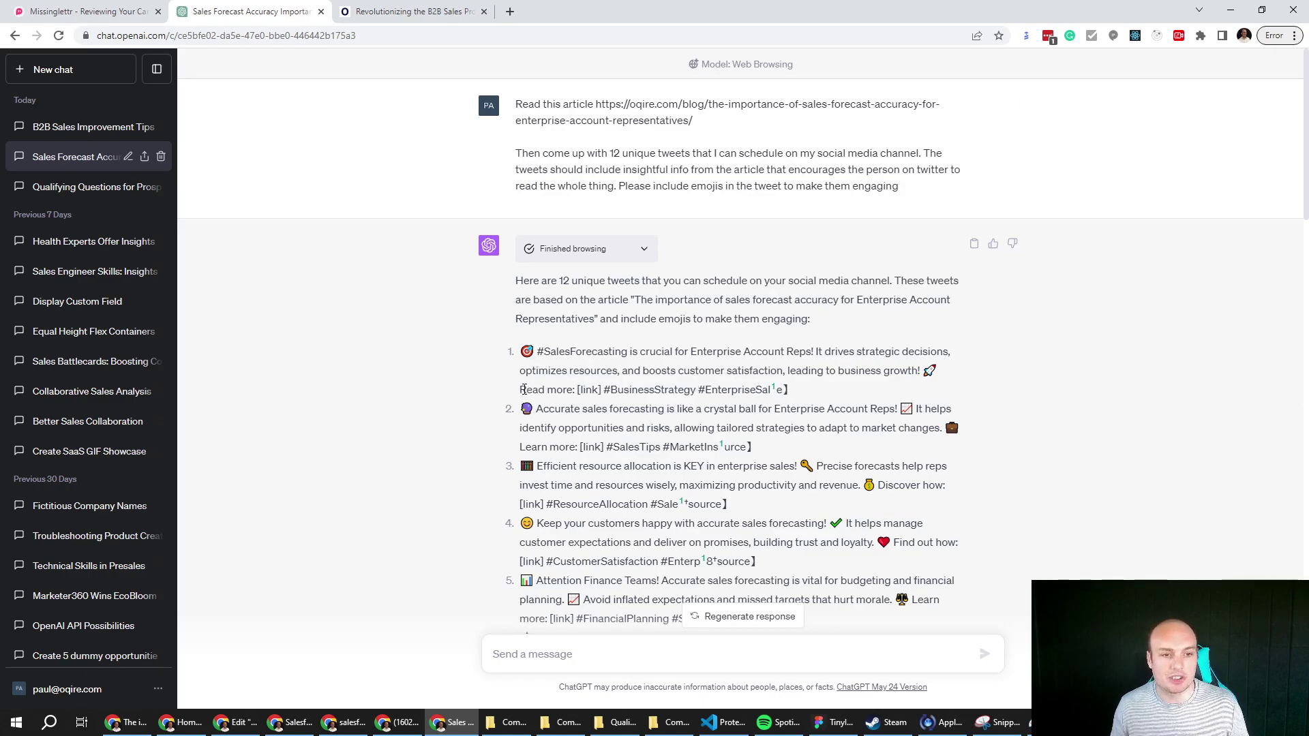
scroll(565, 382, "down", 6)
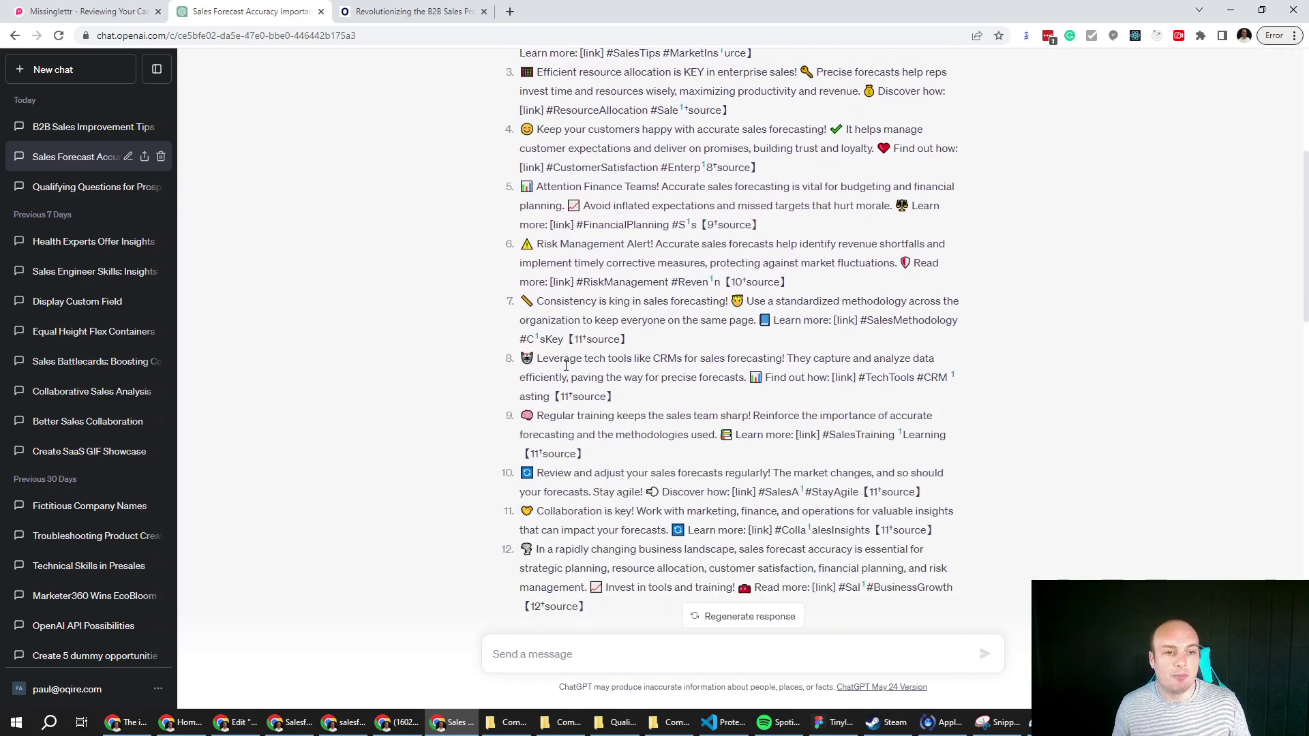
Open the Qualifying Questions for Prospects chat and scroll through its tweets and replies.
left_click(82, 187)
scroll(630, 297, "up", 15)
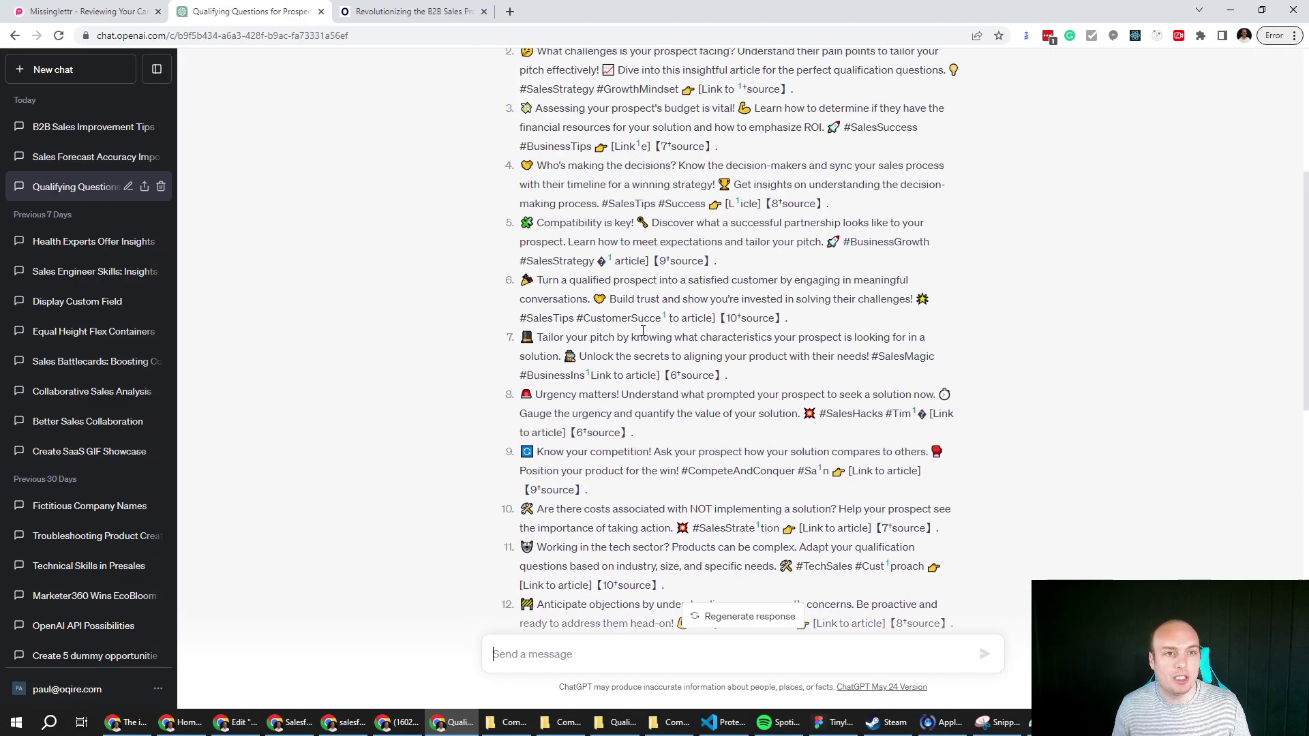
scroll(619, 158, "up", 1)
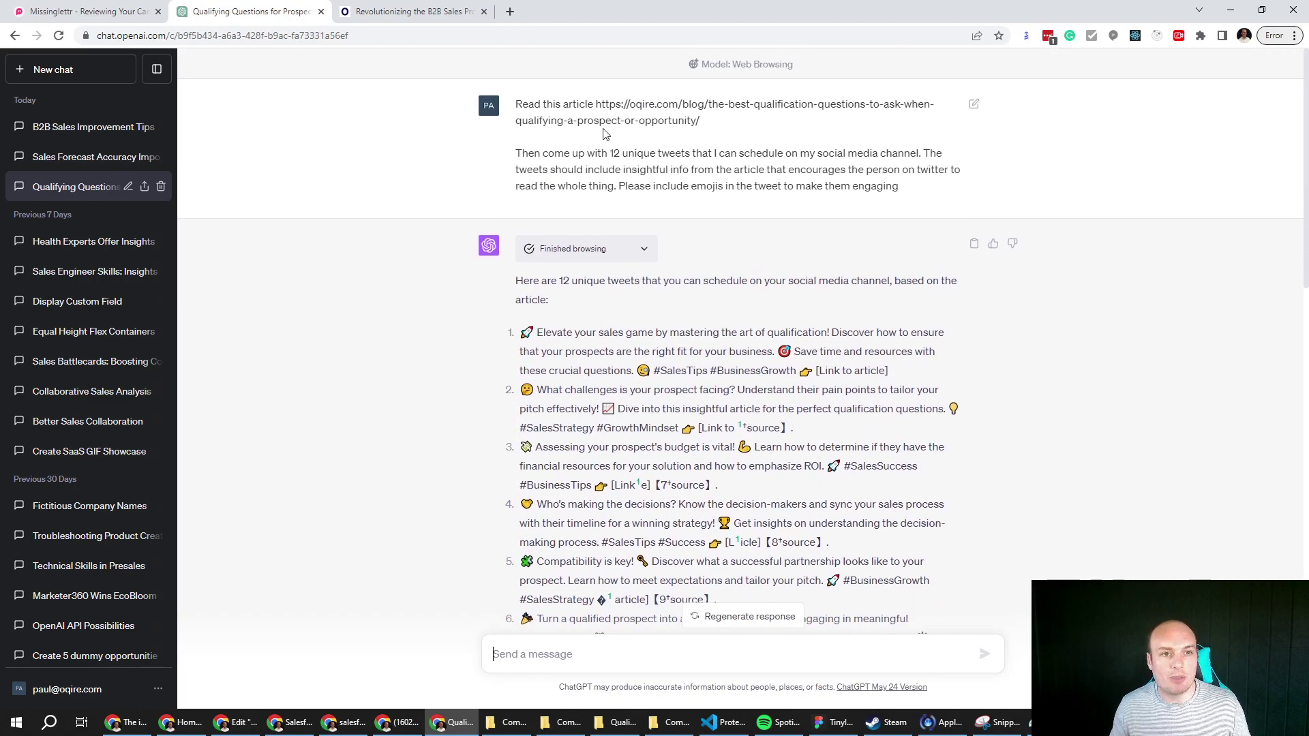
scroll(645, 392, "down", 11)
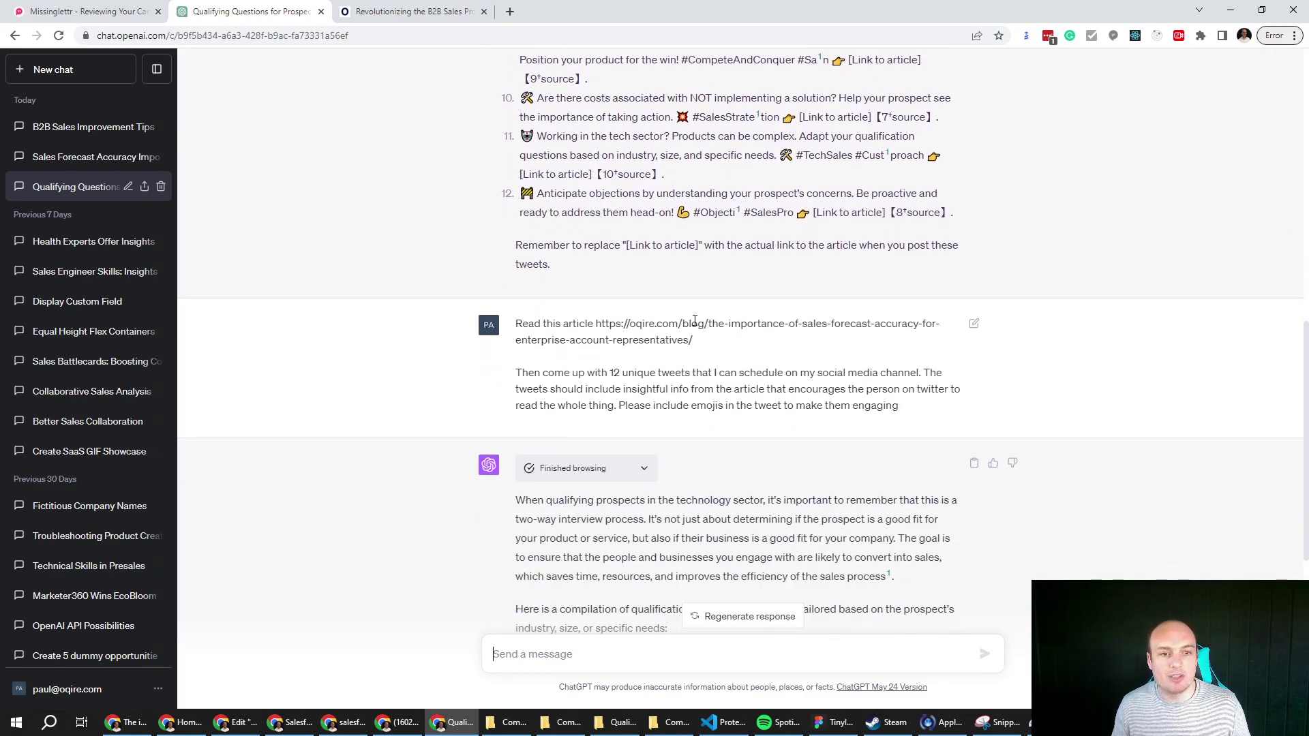
scroll(639, 405, "down", 6)
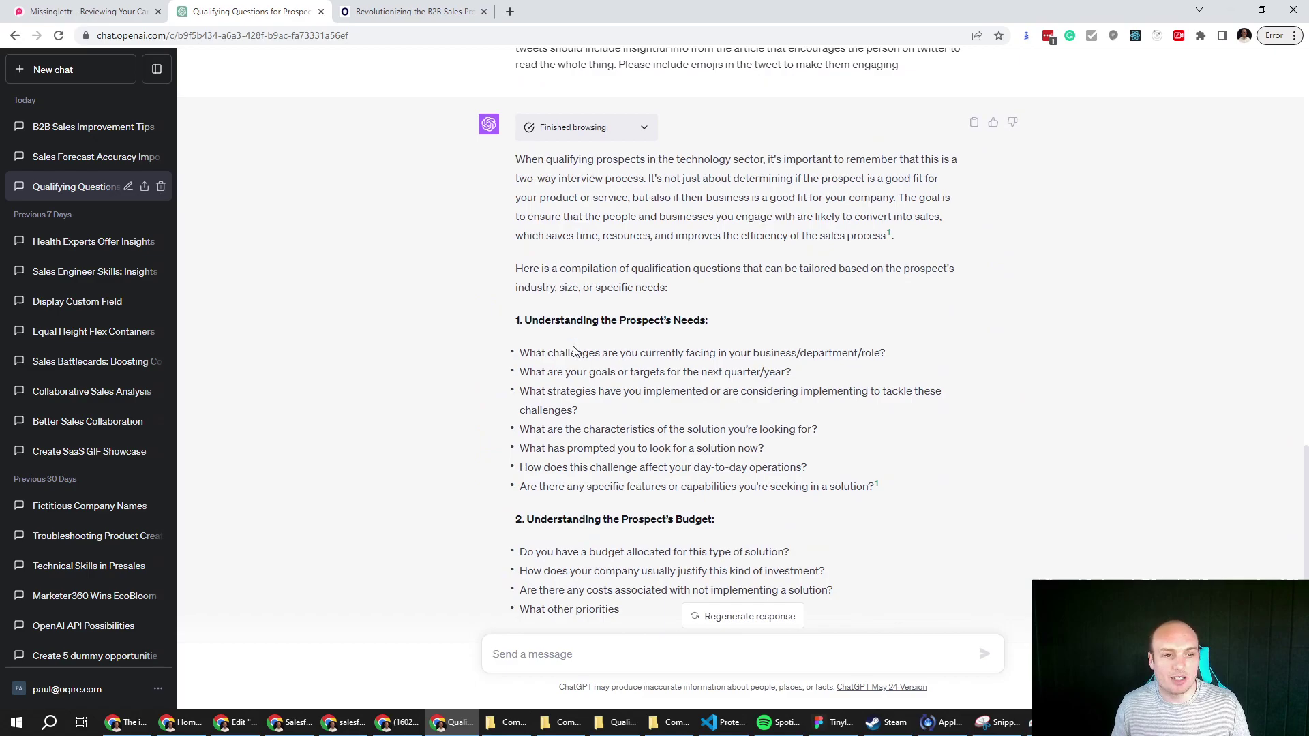
scroll(593, 447, "down", 1)
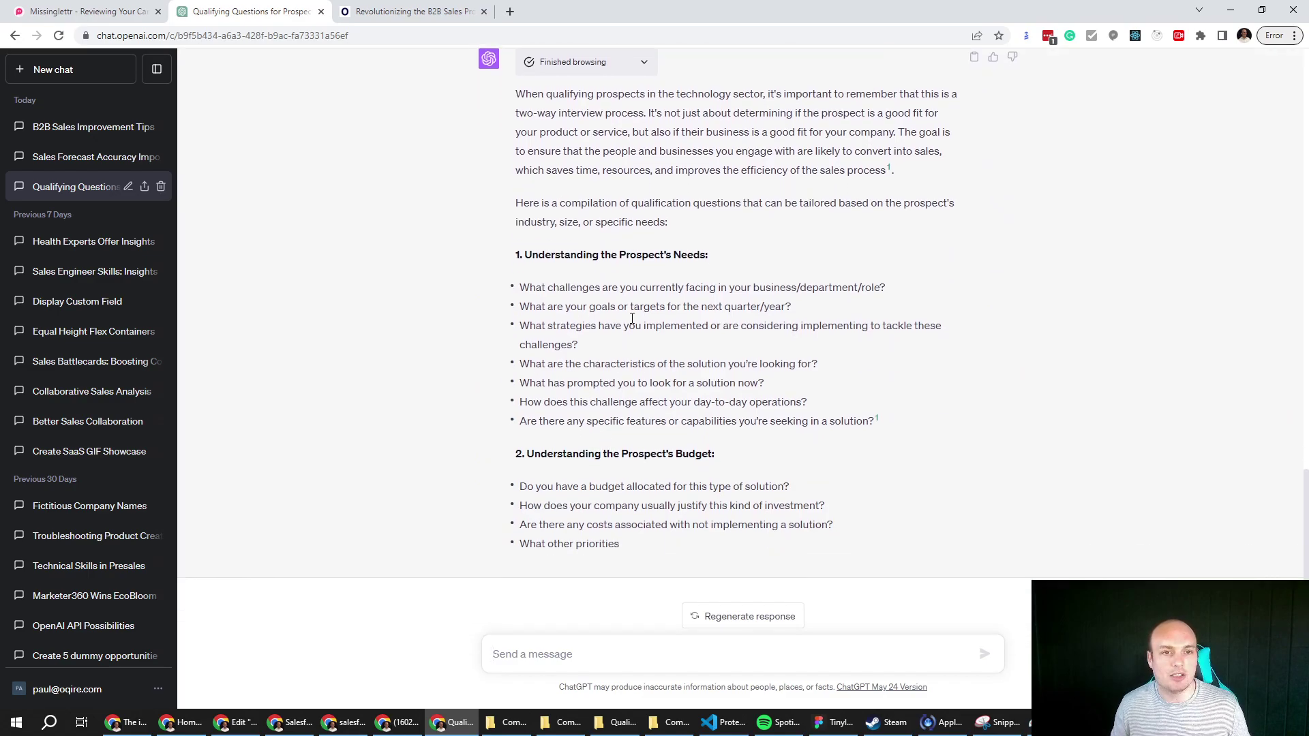
Rerun the B2B sales tweet prompt in a new GPT-4 browsing chat and select the first tweet.
left_click(82, 129)
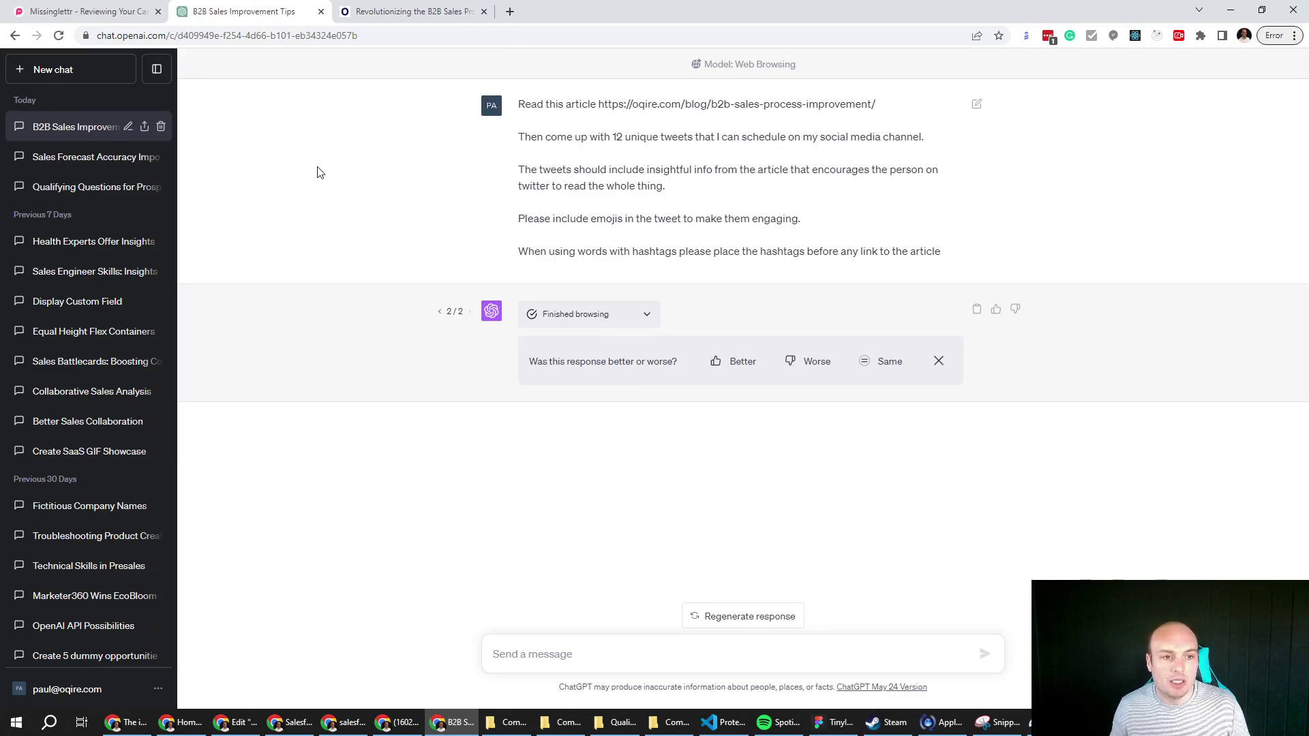
left_click_drag(953, 257, 517, 102)
key("ctrl+c")
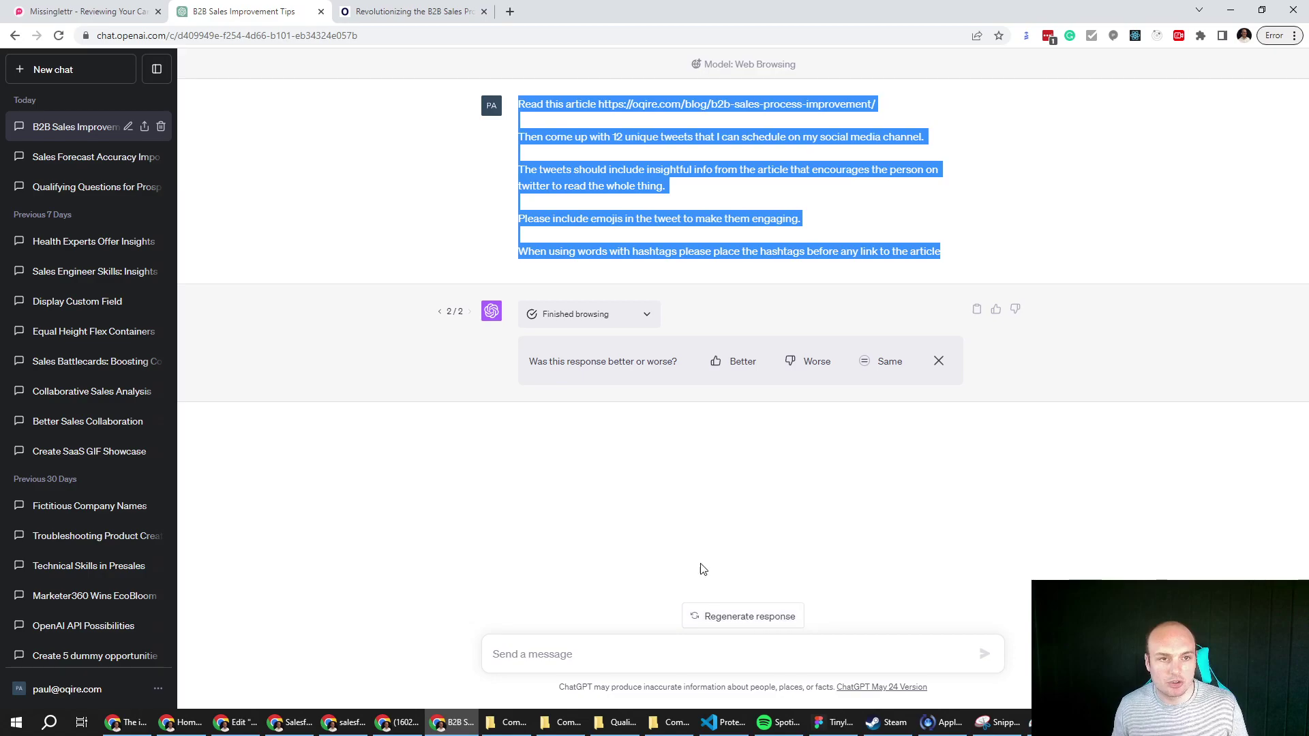
left_click(73, 75)
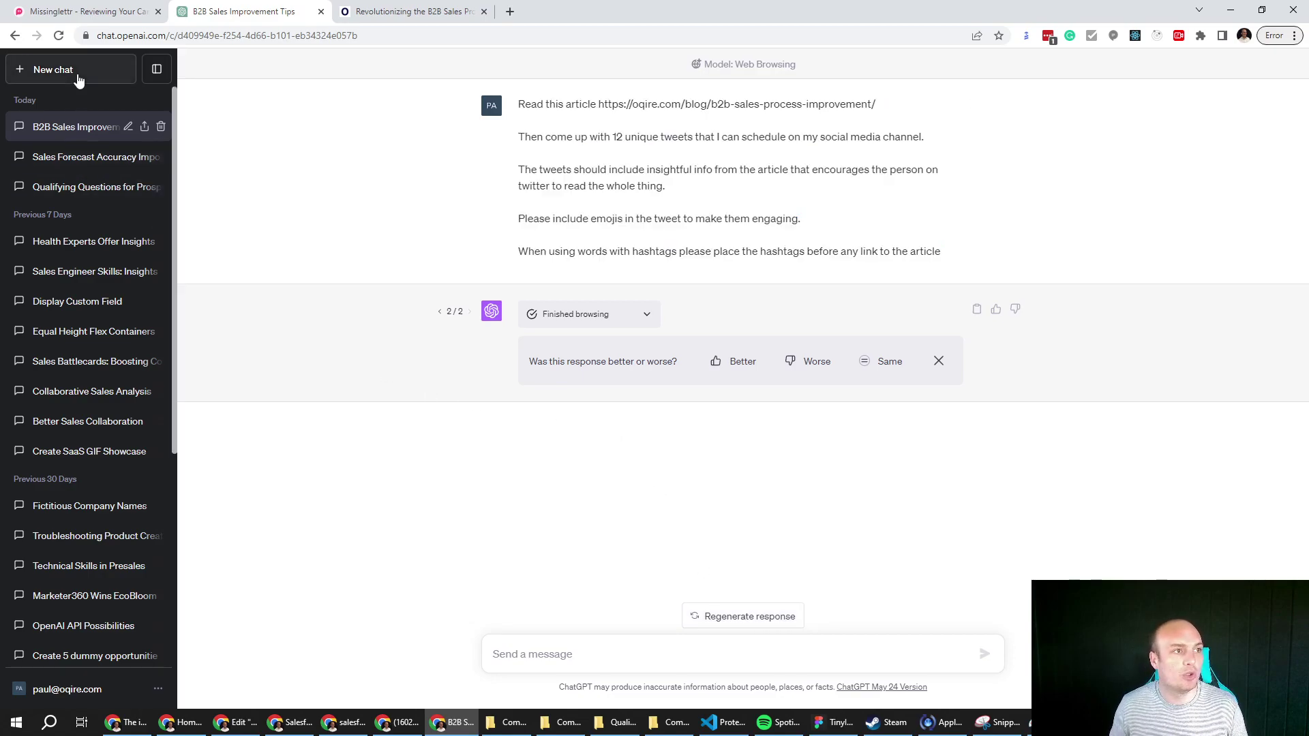
mouse_move(795, 81)
left_click(718, 242)
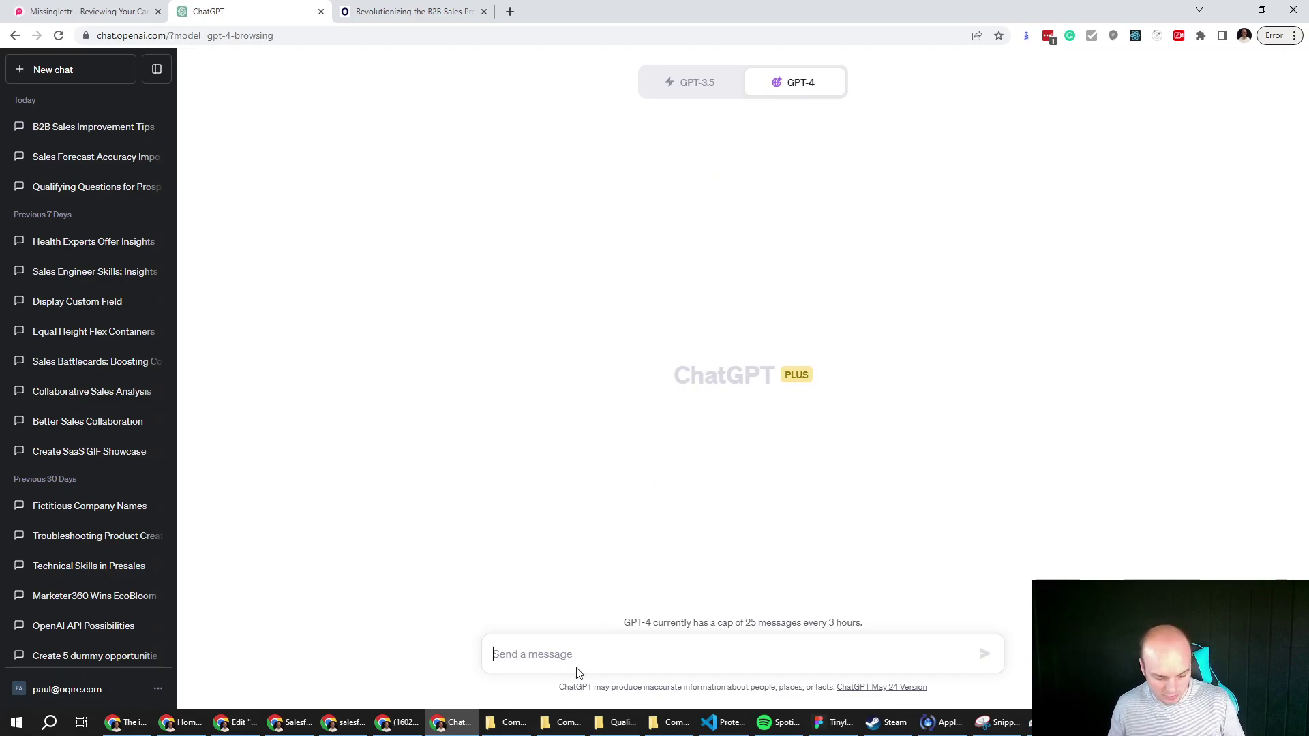
key("ctrl+v")
key("Return")
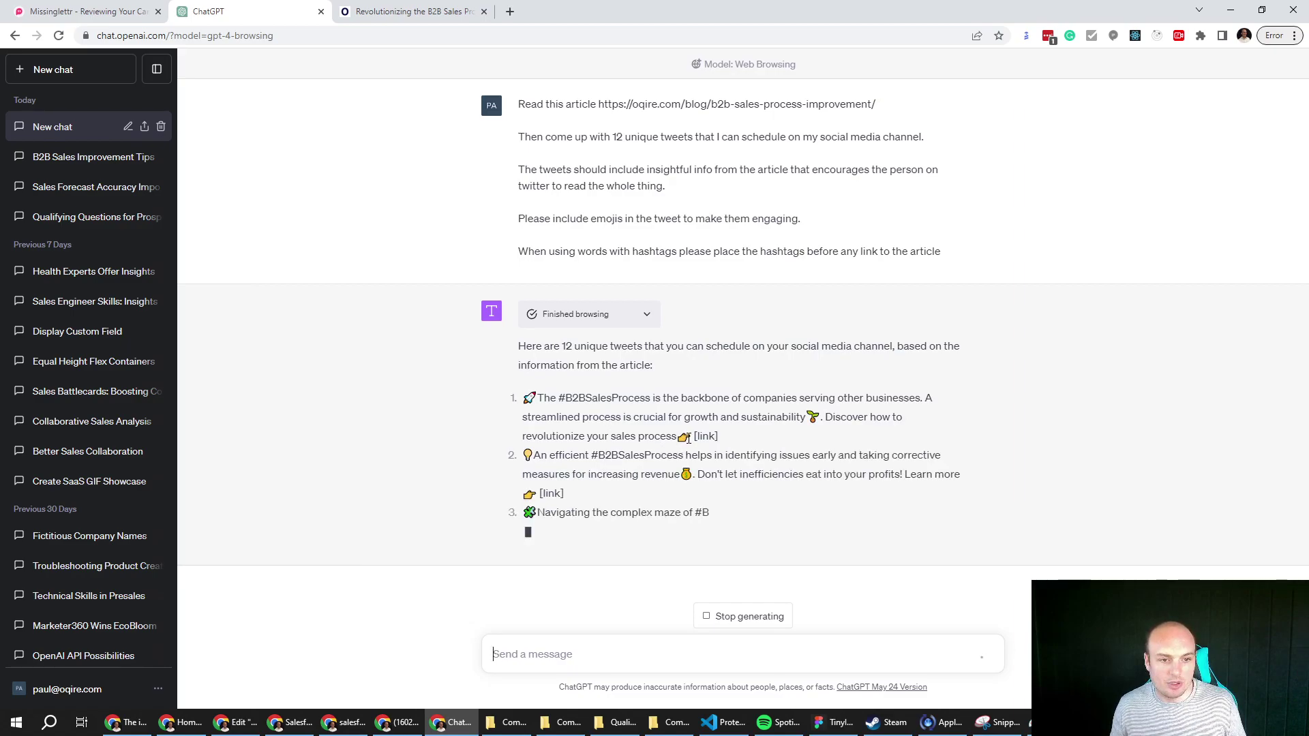
left_click_drag(687, 439, 521, 388)
key("ctrl+c")
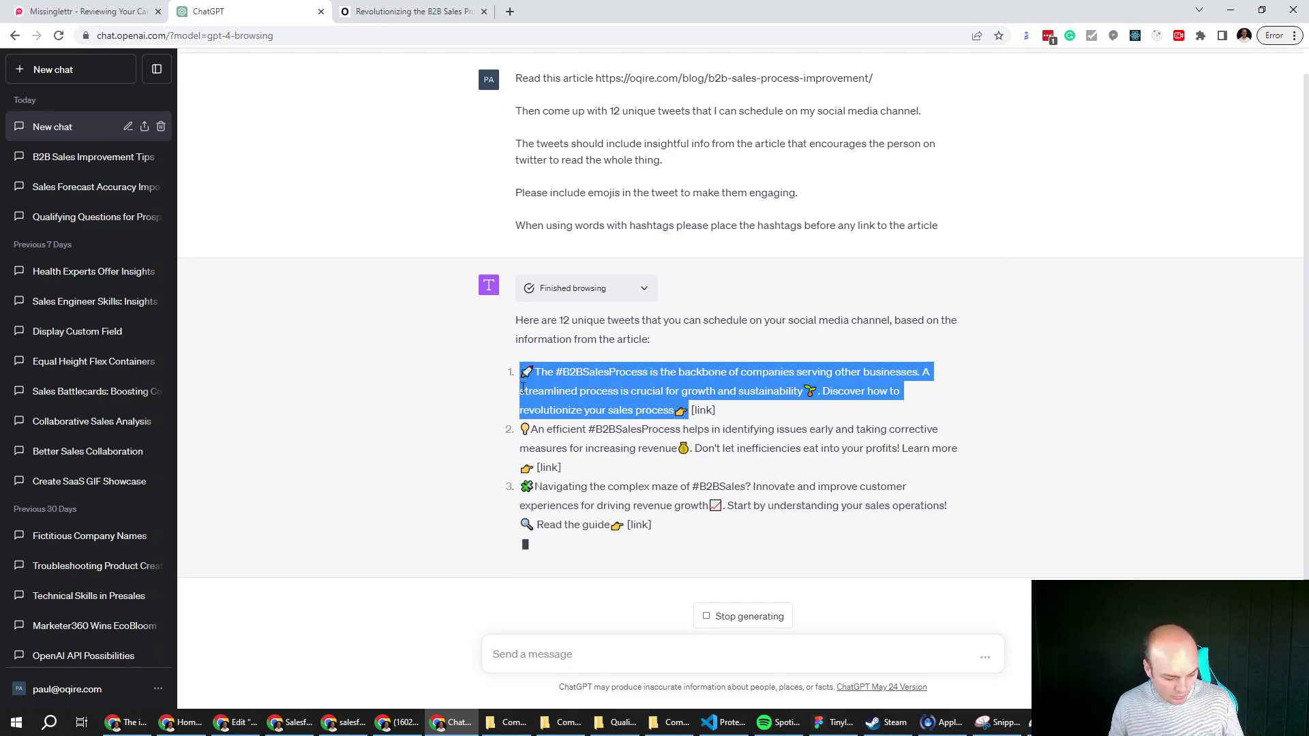
Paste ChatGPT's first emoji tweet over the Day 0 post's text.
left_click(409, 11)
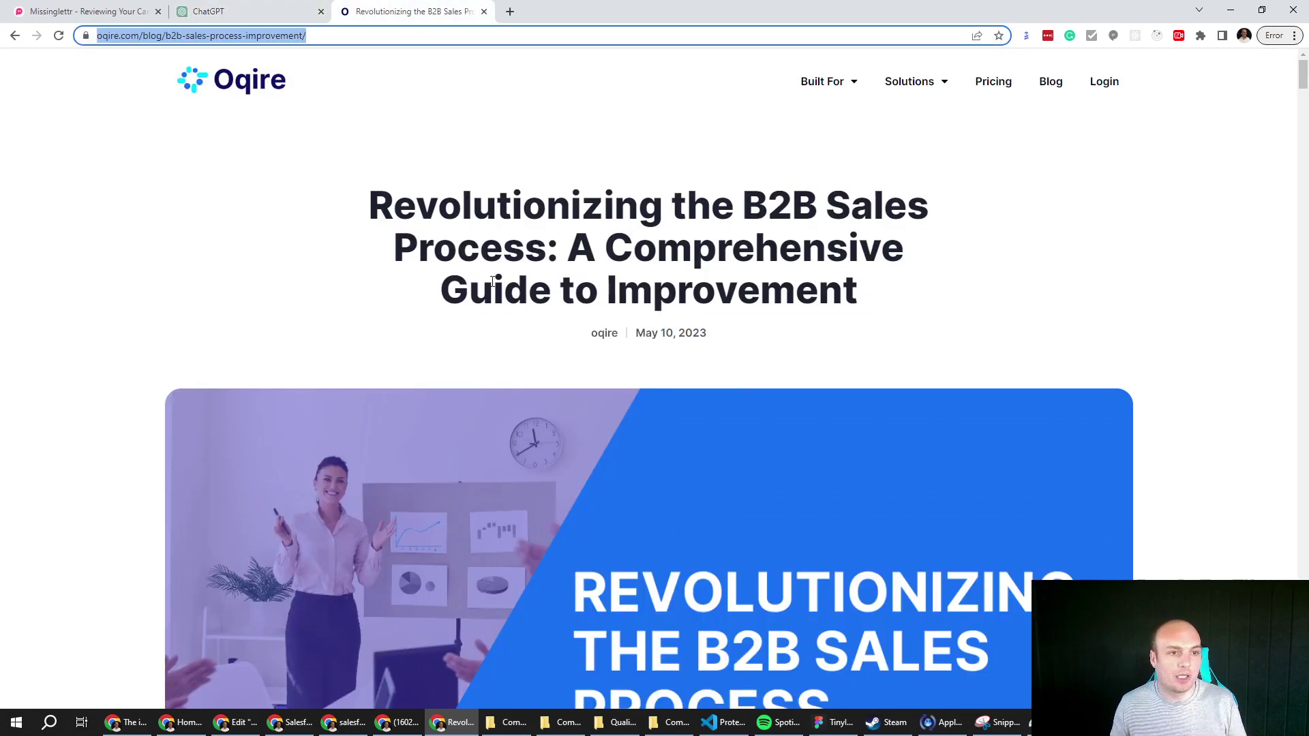
left_click(151, 15)
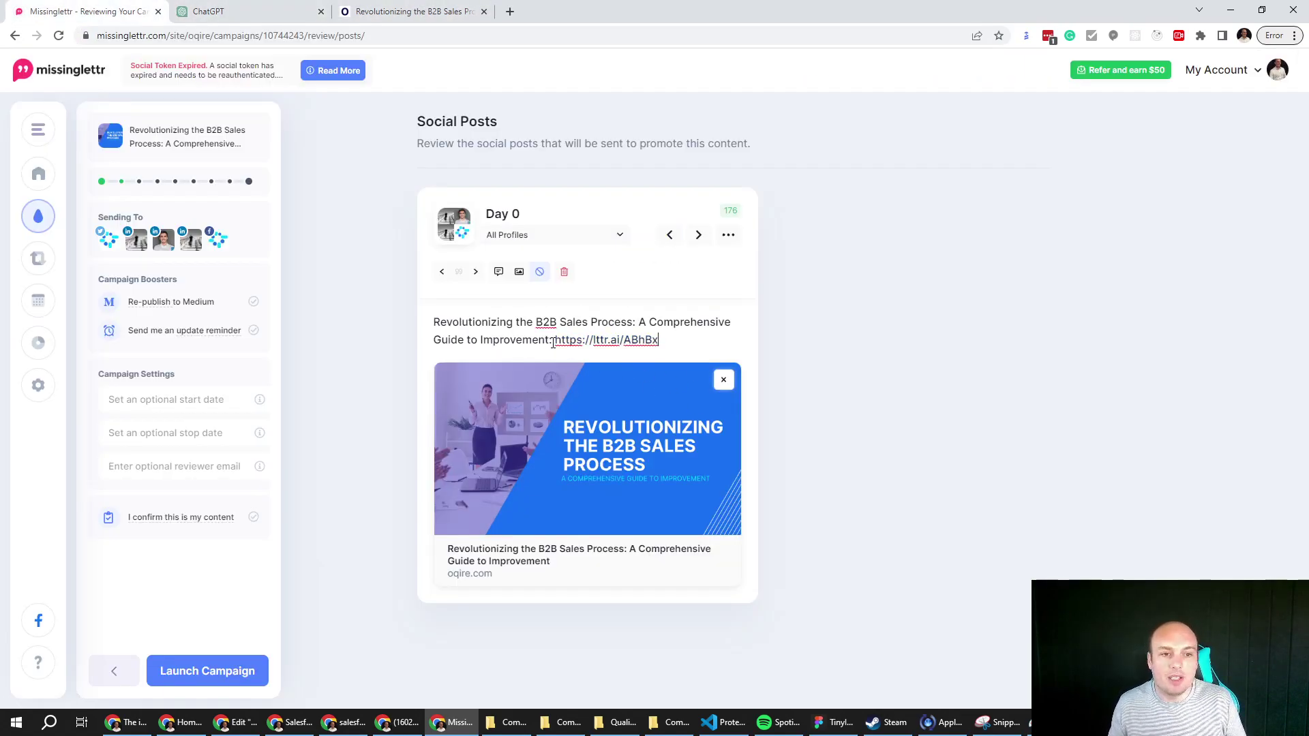
left_click_drag(554, 340, 418, 307)
key("ctrl+v")
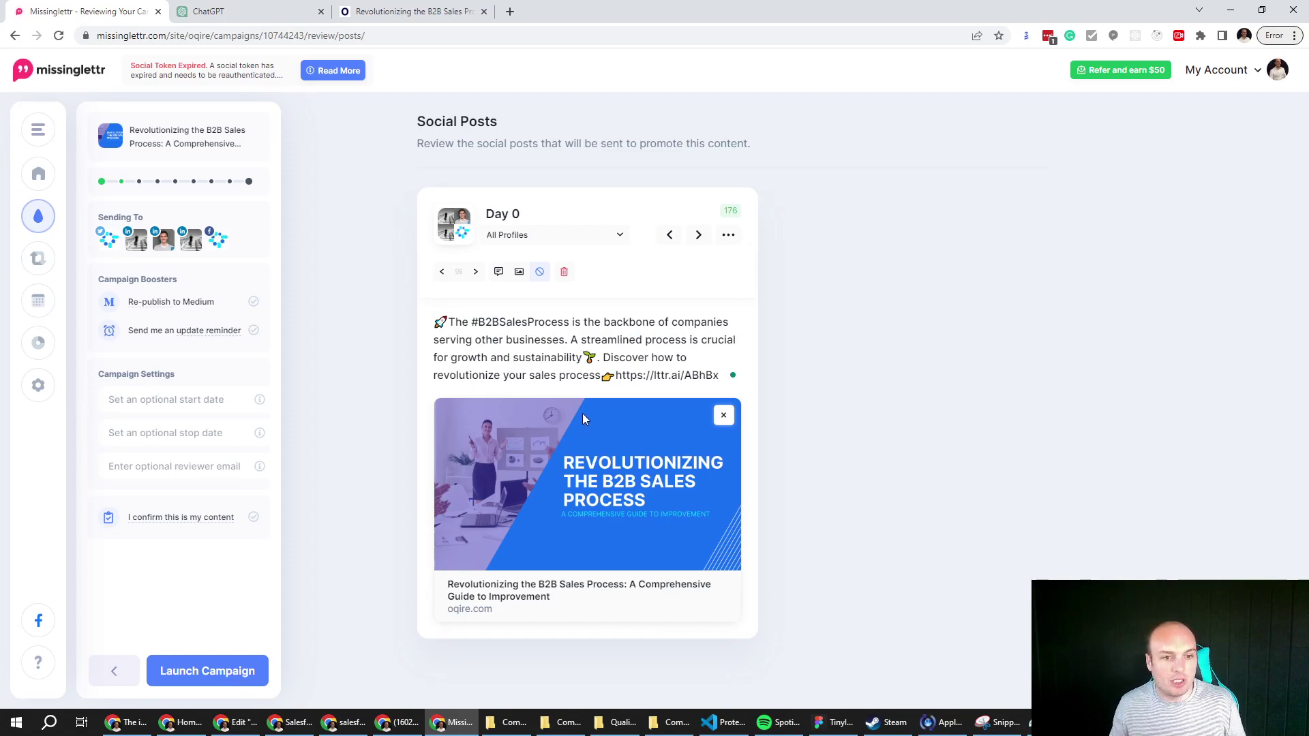
Move to the Day 3 post and copy ChatGPT's tweet number 2.
left_click(697, 236)
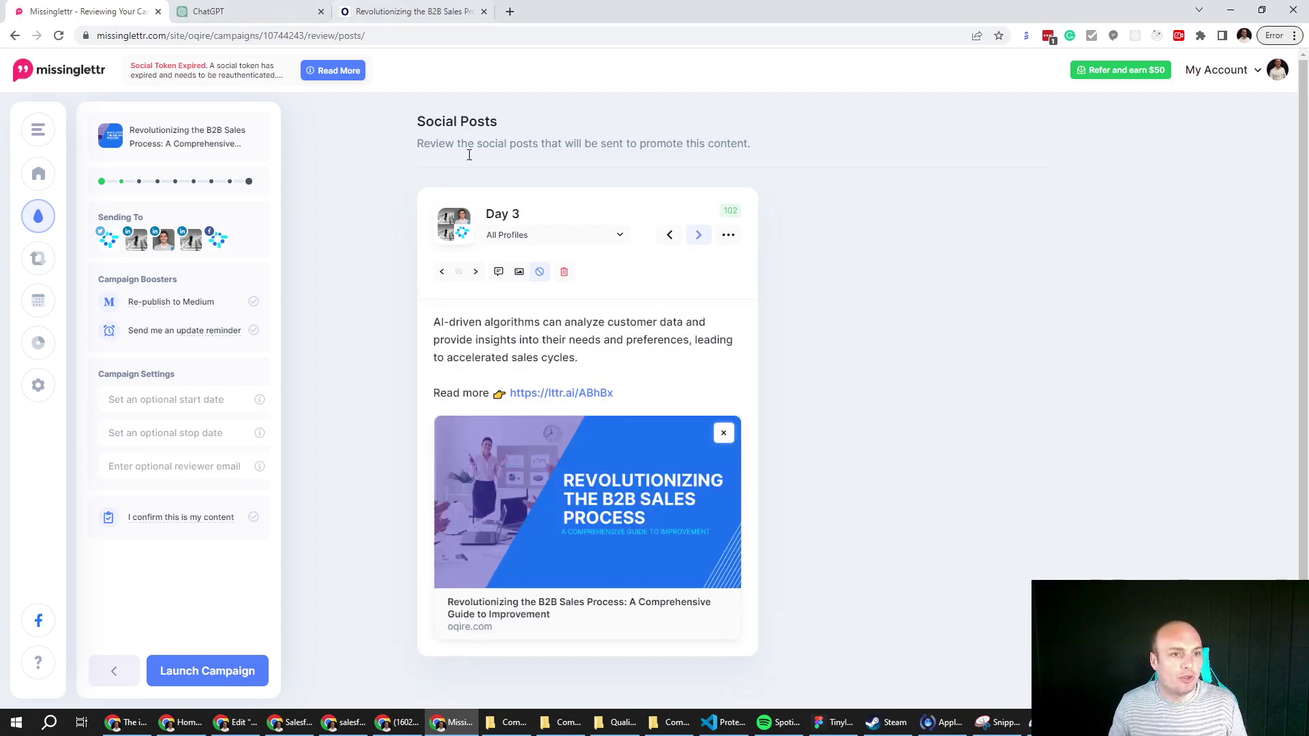
left_click(419, 14)
left_click(218, 11)
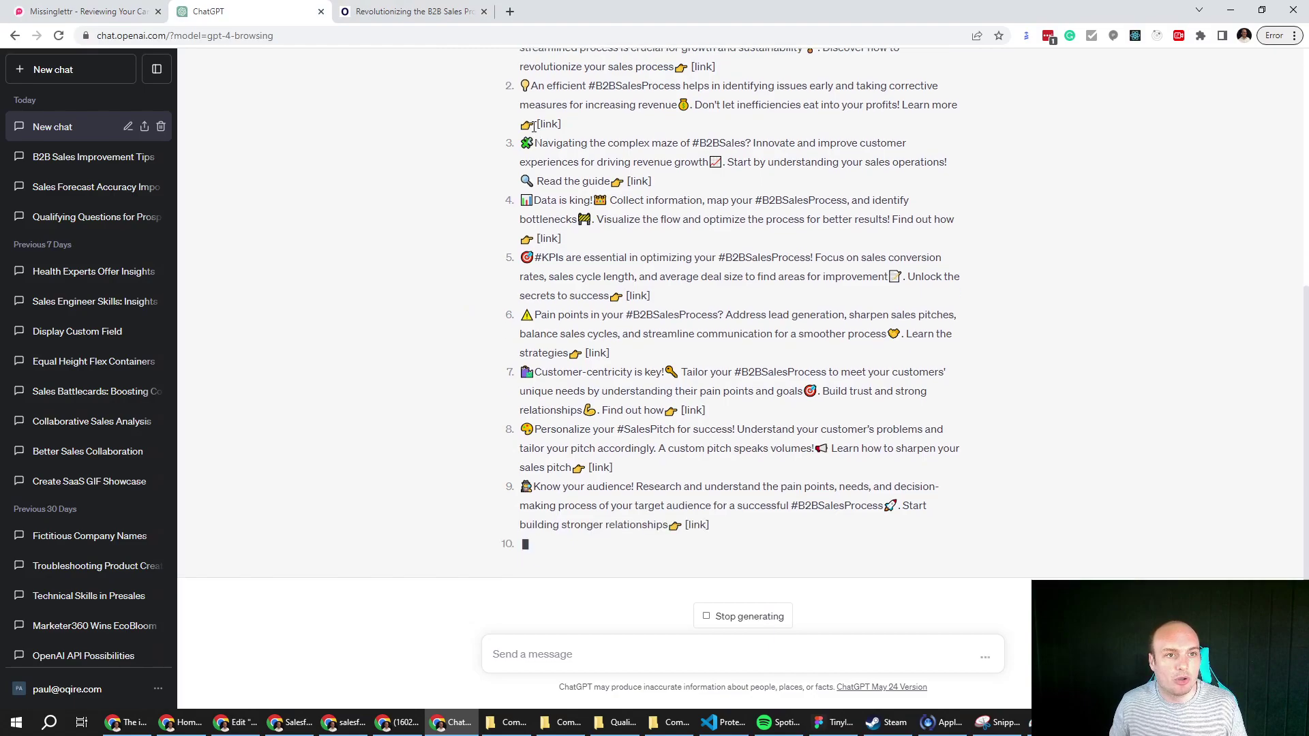
triple_click(533, 126)
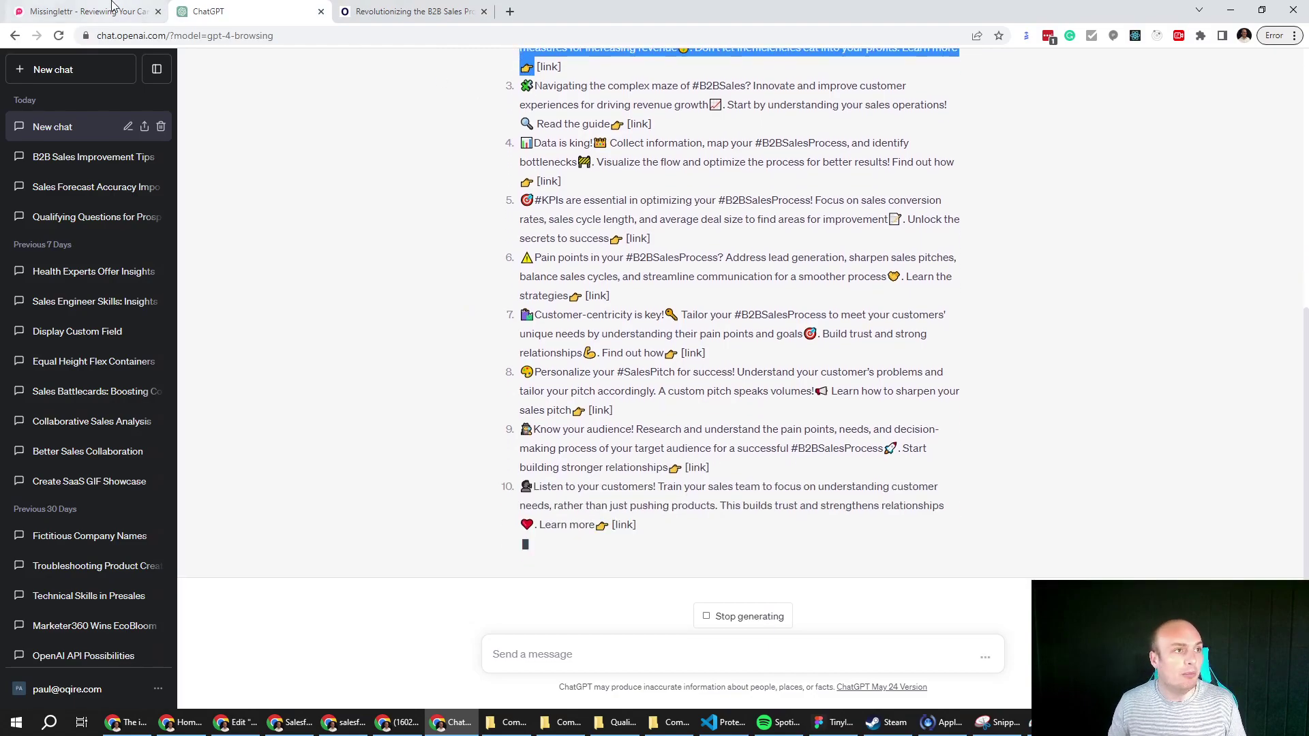
left_click(112, 8)
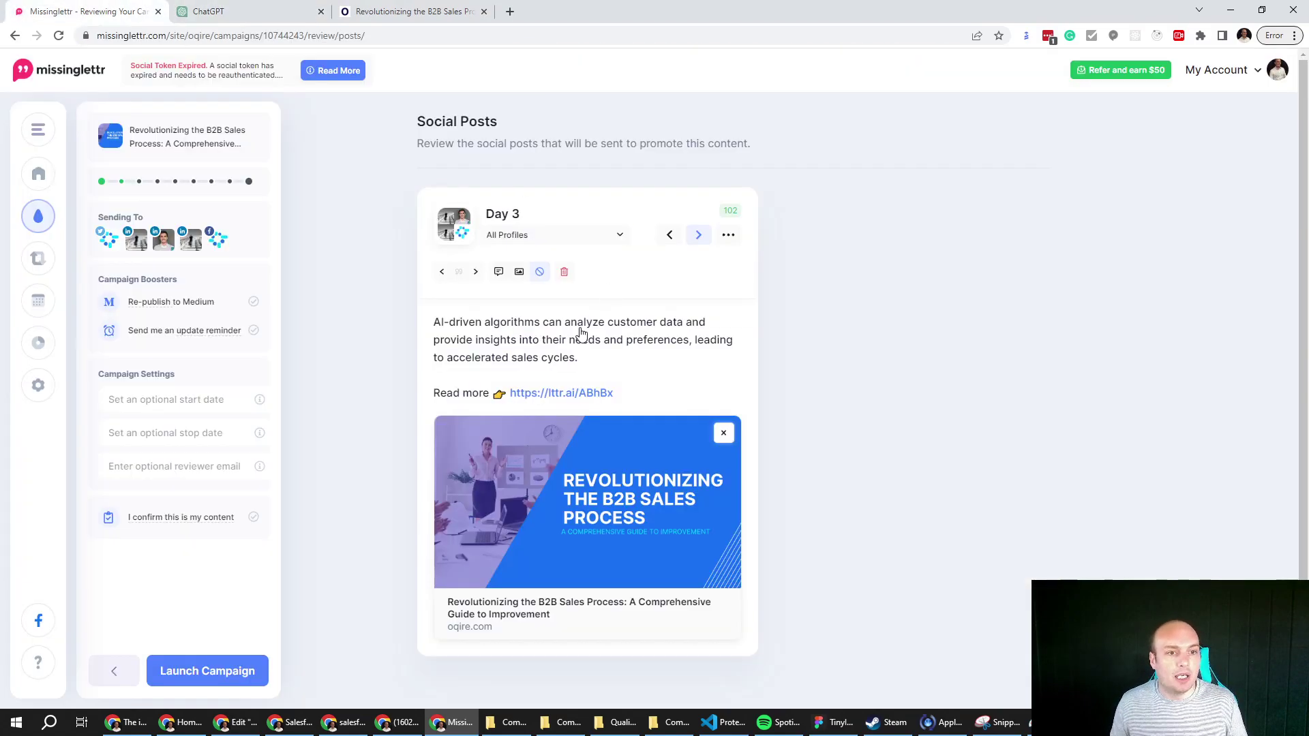
Replace the Day 3 post text with tweet 2, keeping the article's short link.
left_click(483, 363)
left_click_drag(433, 322, 574, 356)
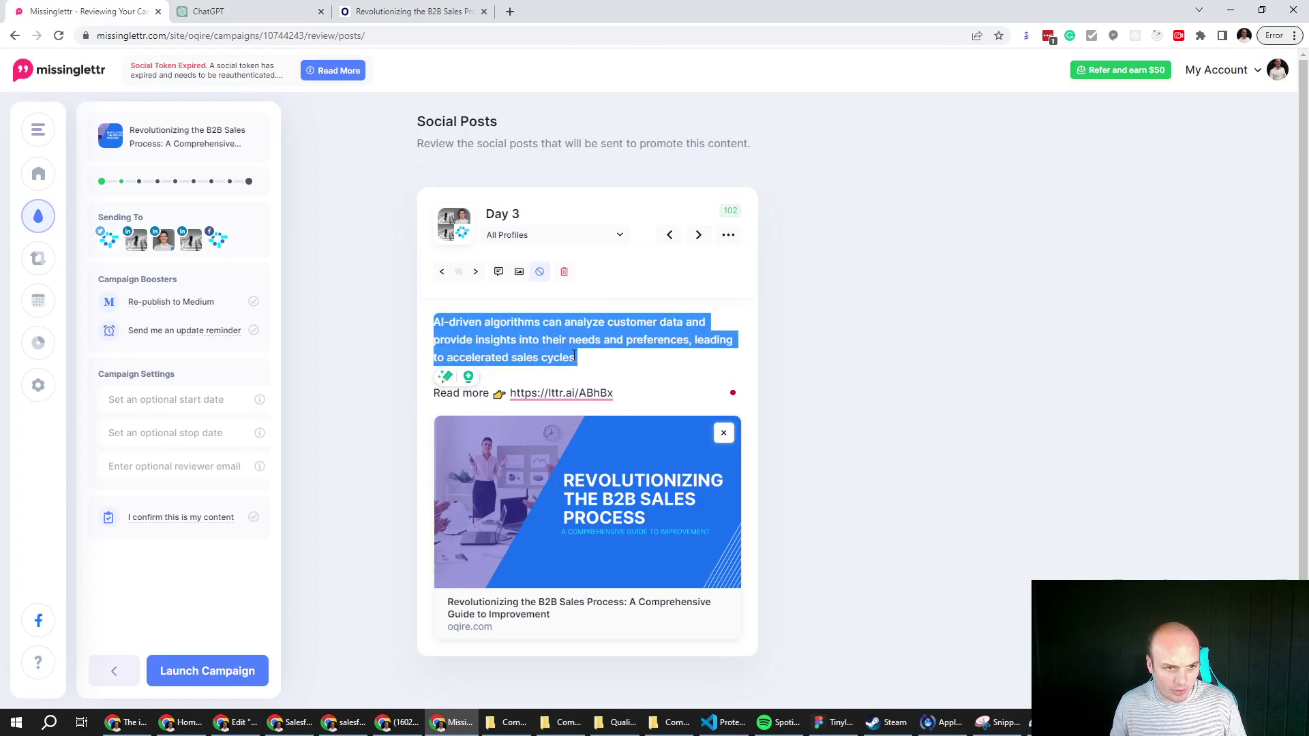
left_click(581, 350)
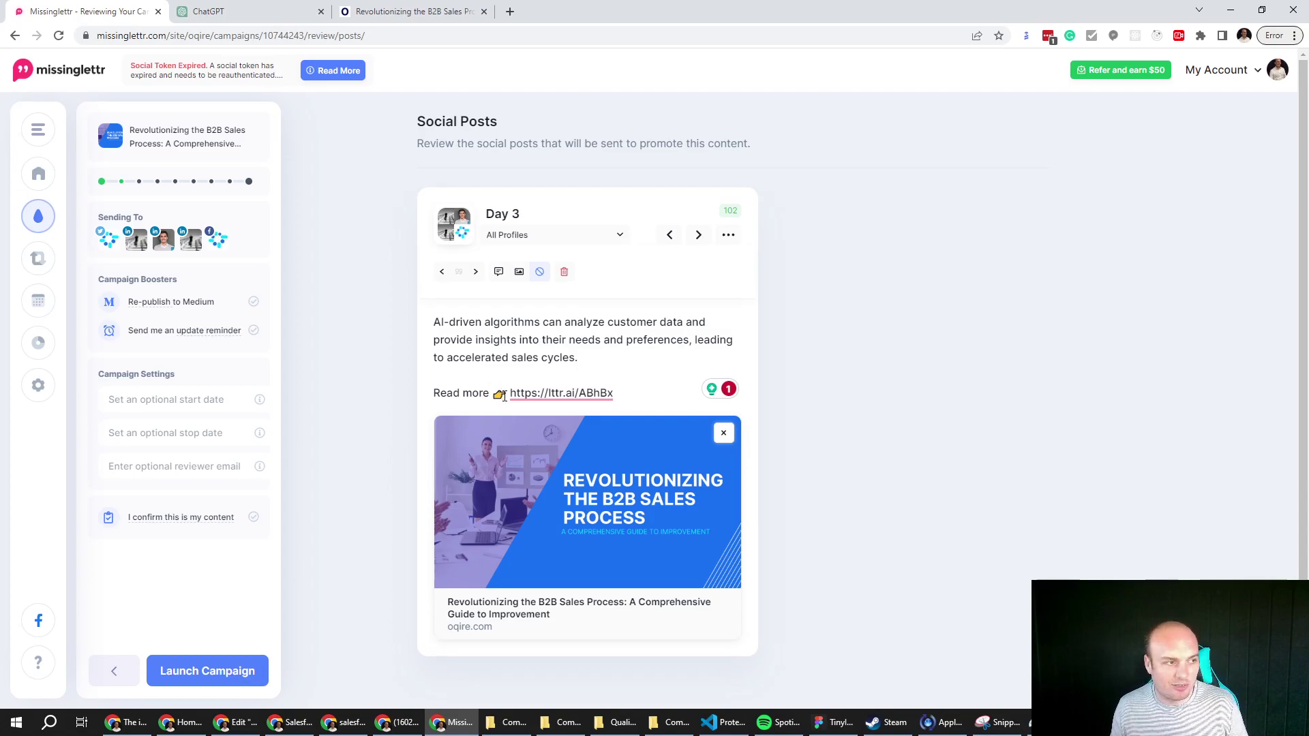
left_click_drag(508, 394, 432, 329)
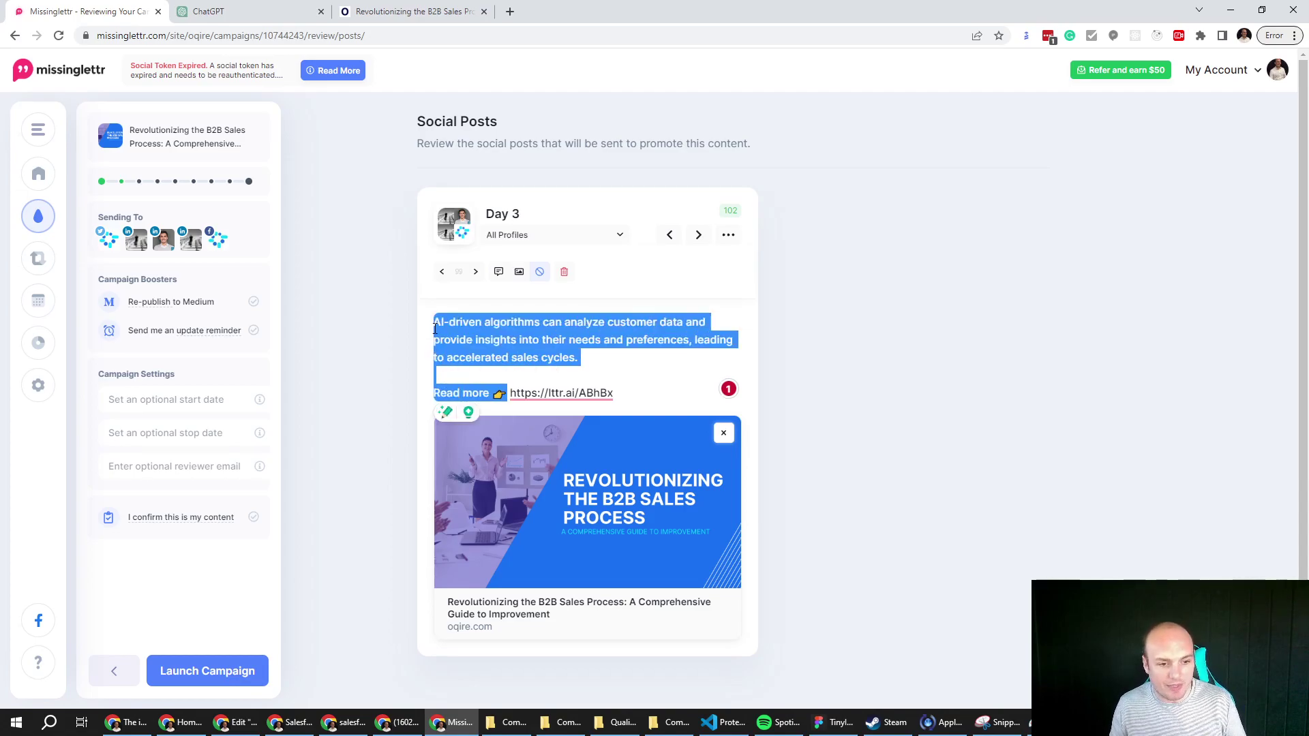
key("ctrl+v")
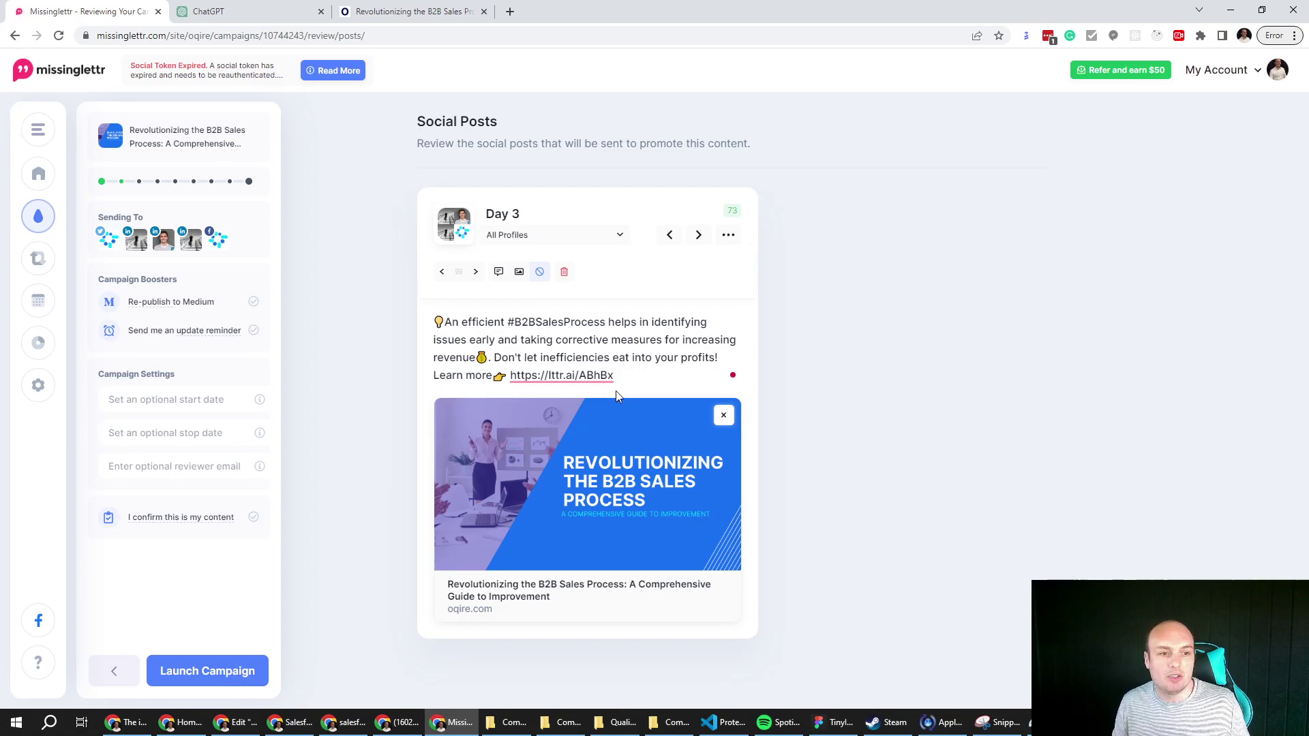
left_click(599, 376)
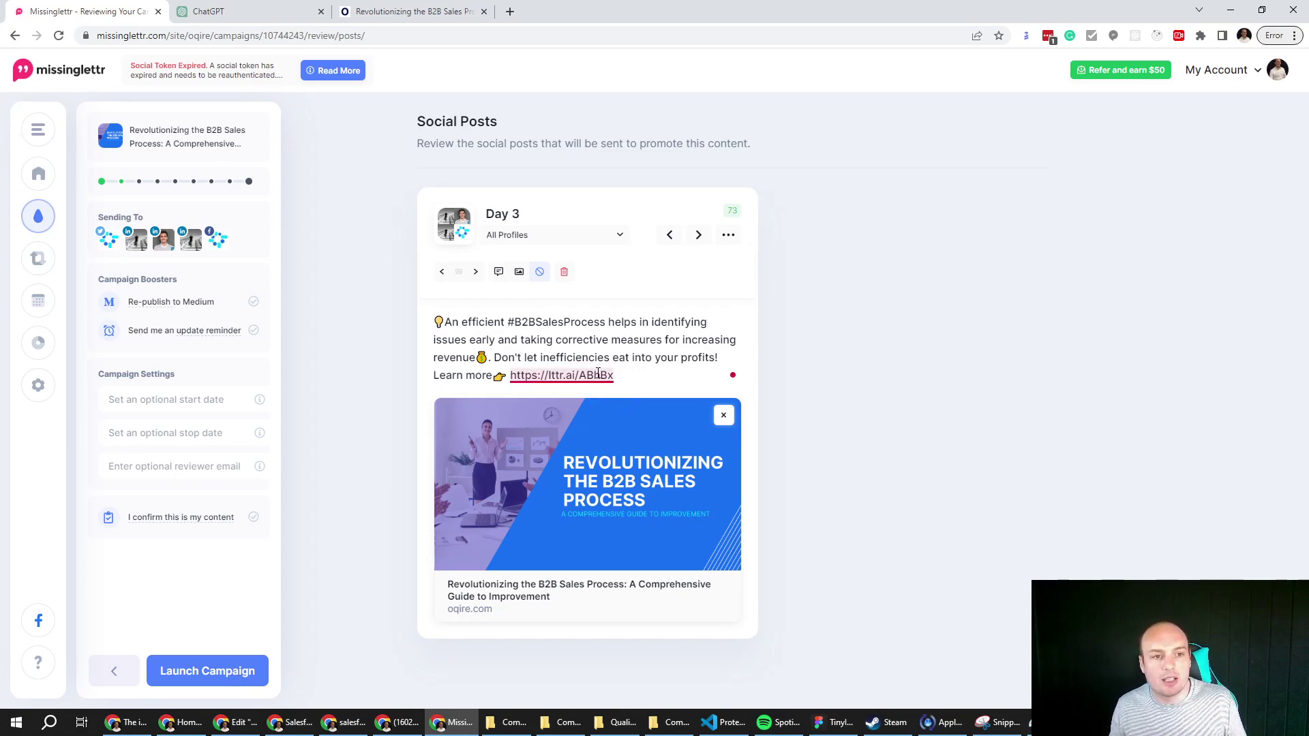
left_click(659, 343)
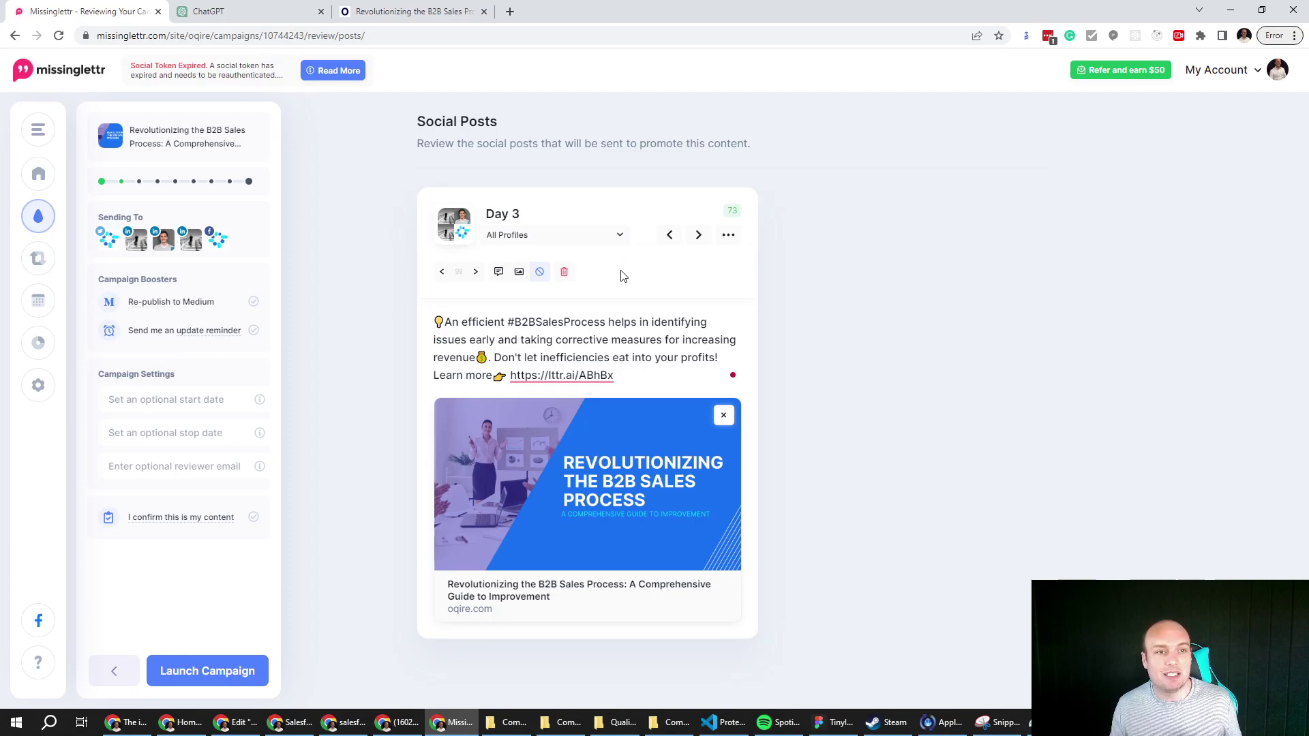
Replace the Day 7 post text with ChatGPT's tweet 3 on the #B2BSales maze, keeping the link.
left_click(251, 8)
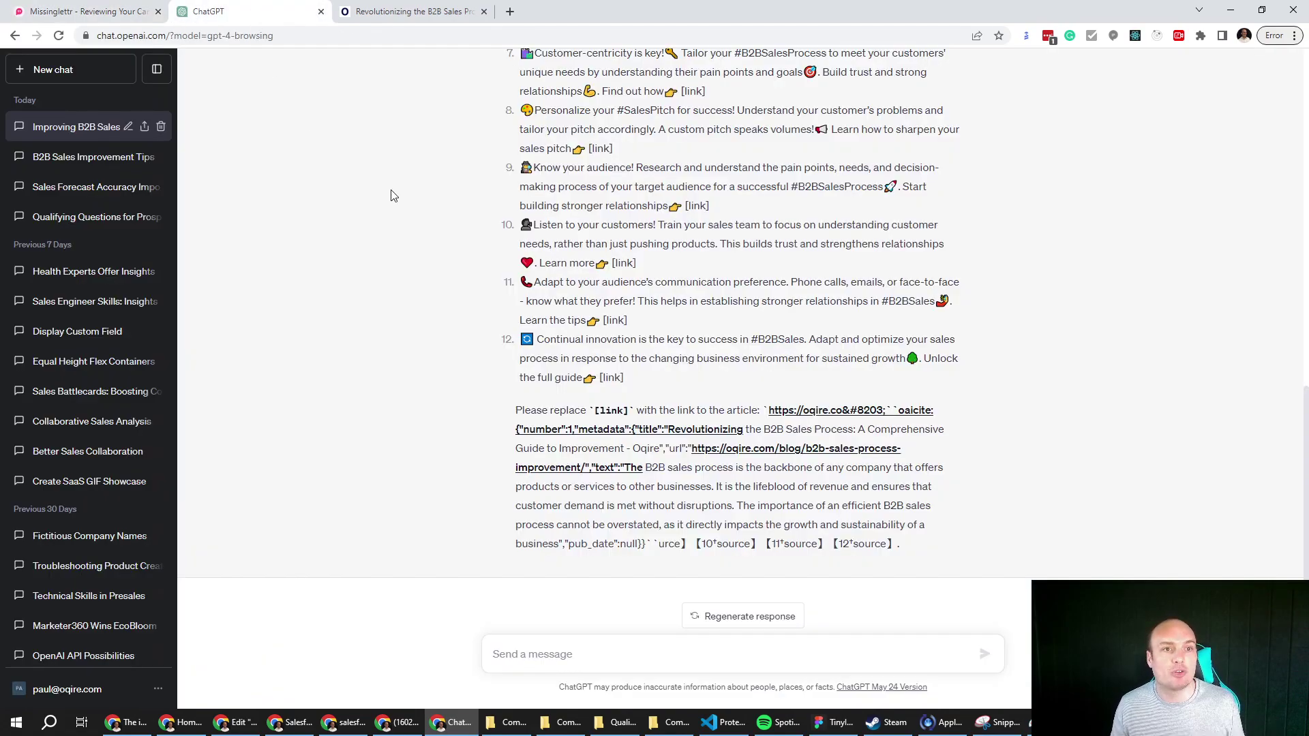
scroll(440, 201, "up", 3)
scroll(442, 202, "up", 2)
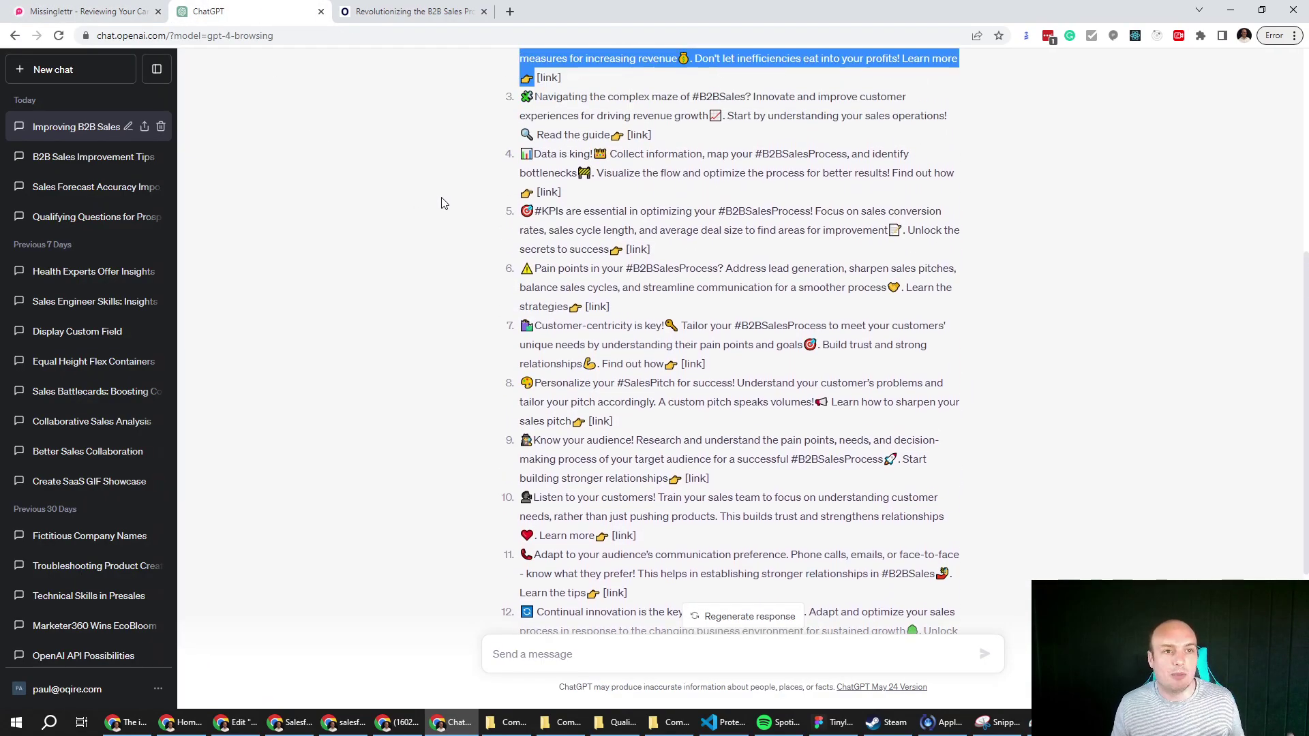
left_click_drag(627, 203, 521, 166)
key("ctrl+c")
left_click(115, 9)
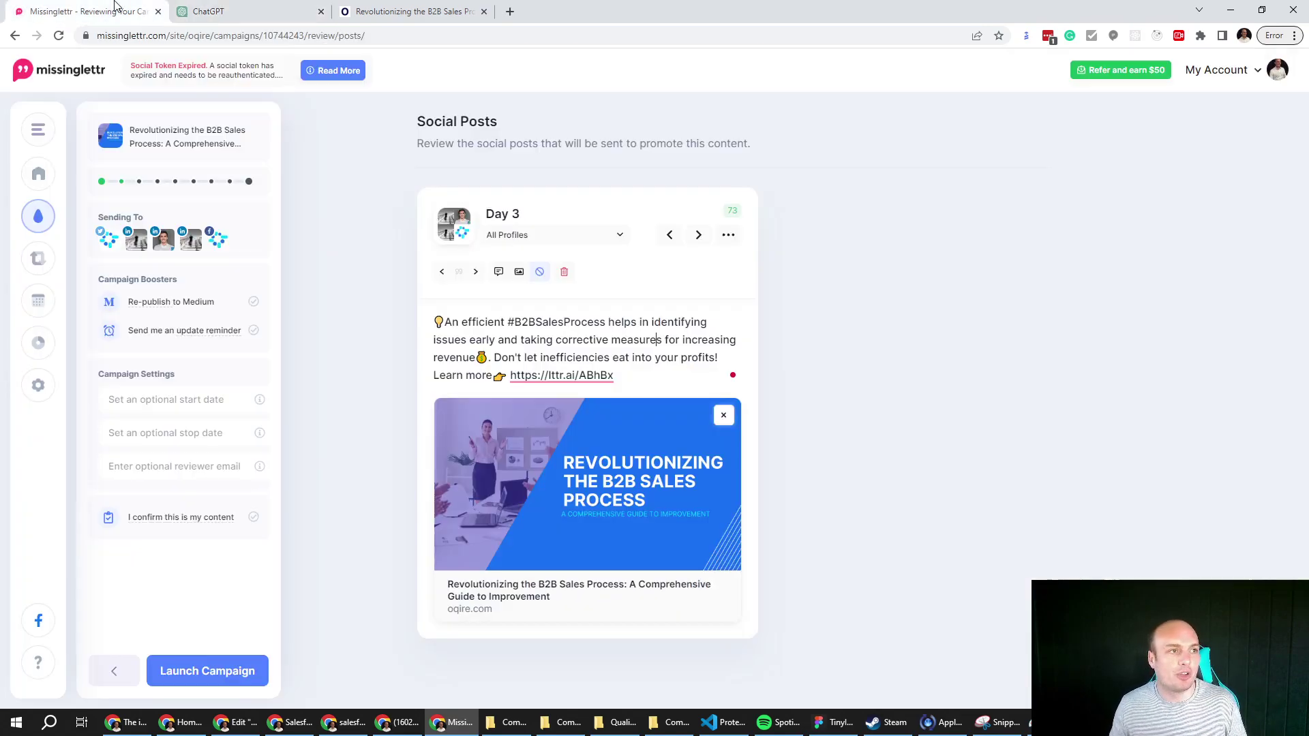
left_click(697, 236)
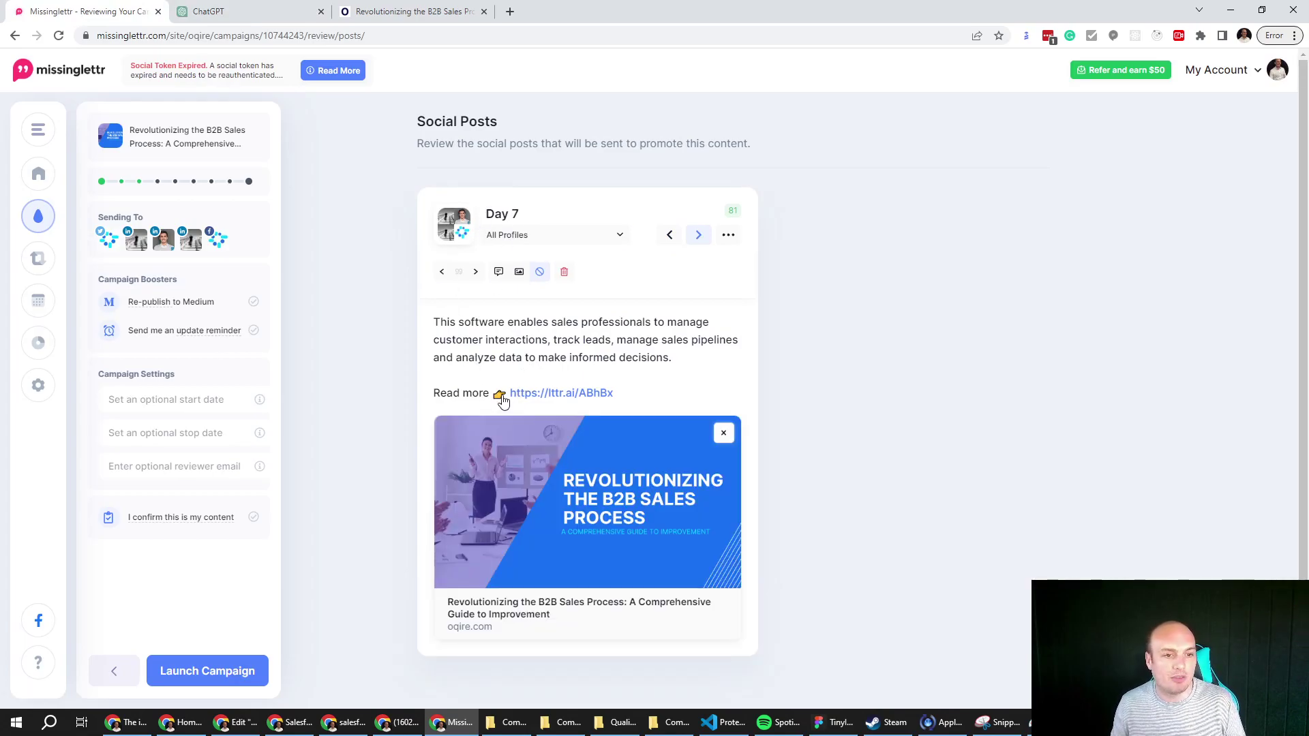
left_click_drag(508, 395, 432, 330)
key("ctrl+v")
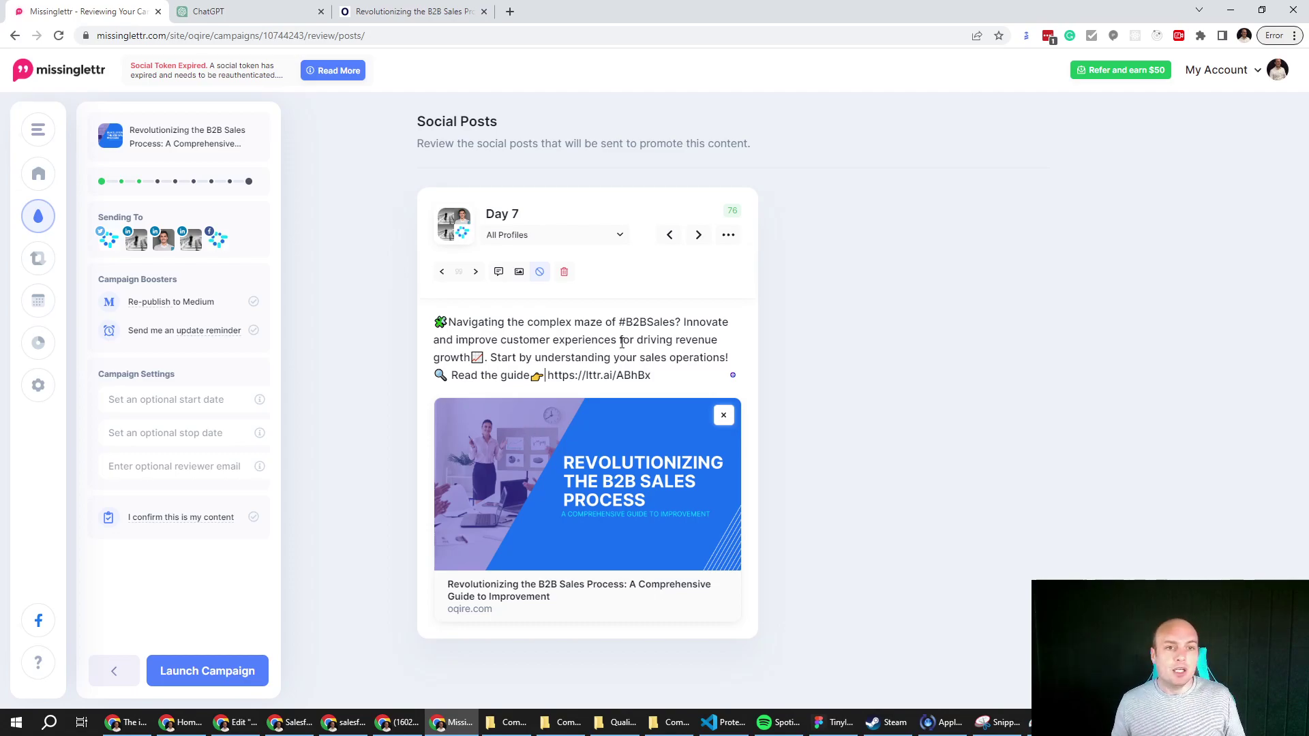
Step through the Day 14, 30, 90, 180, 270 and 365 posts, wrapping to Day 0 and back.
left_click(700, 238)
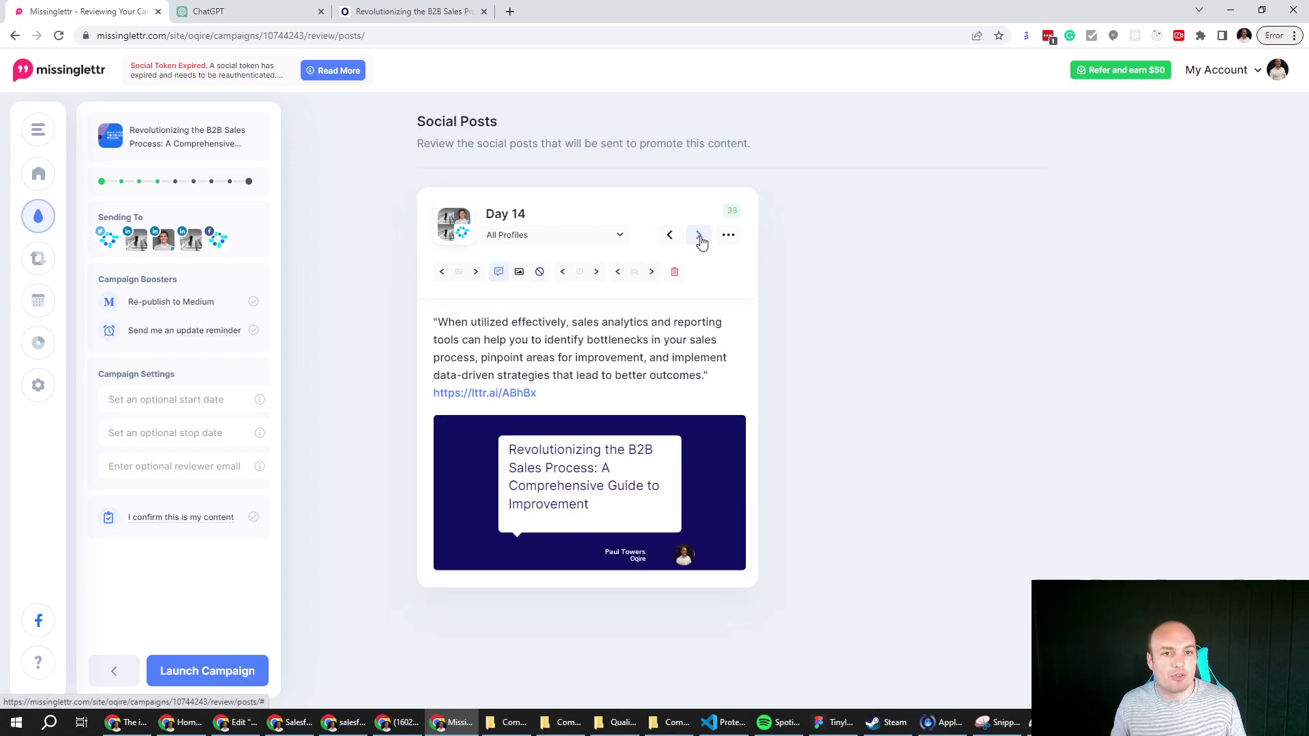
left_click(699, 239)
left_click(700, 239)
left_click(699, 239)
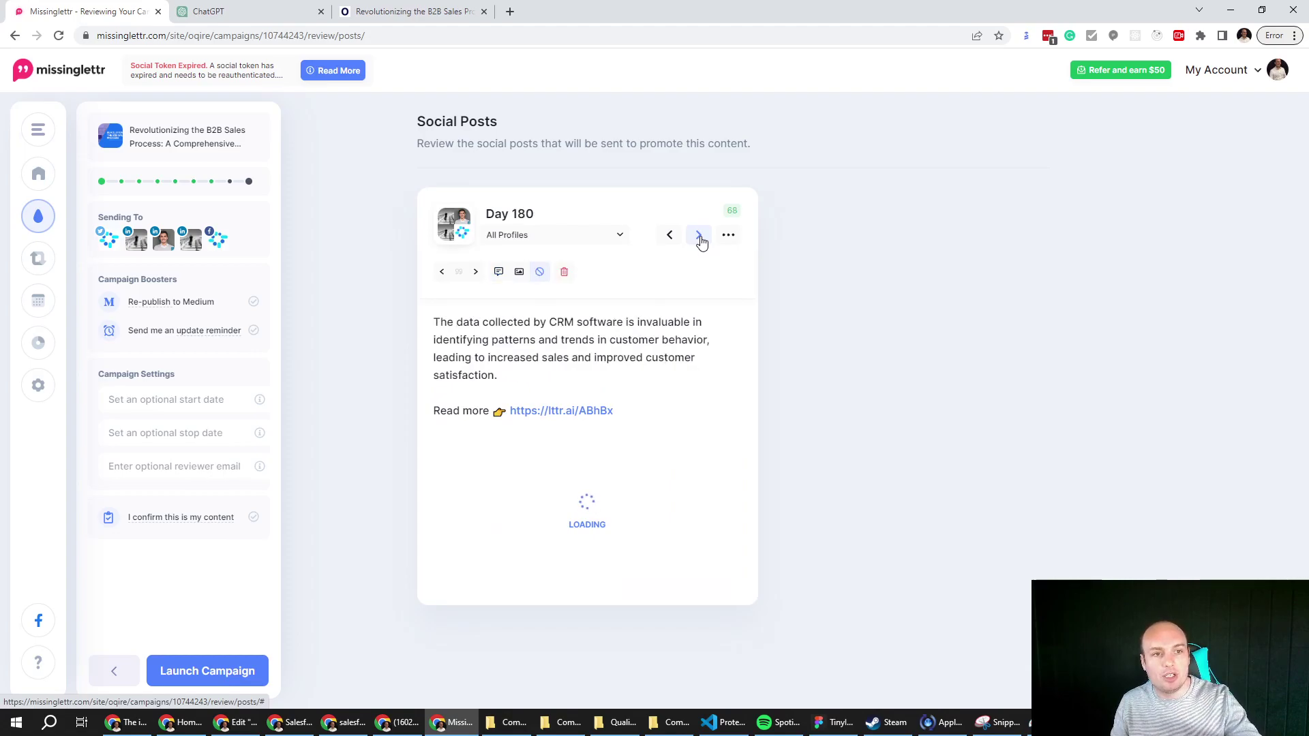
left_click(700, 238)
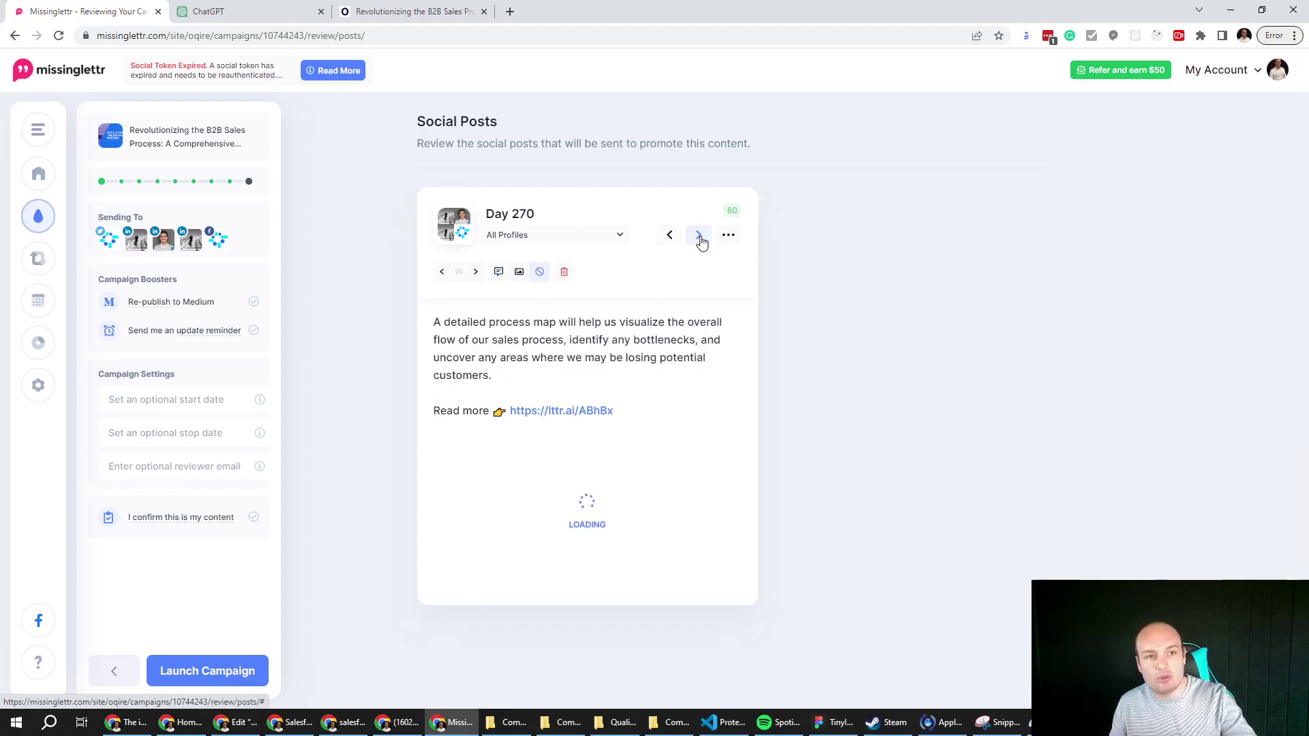
left_click(700, 238)
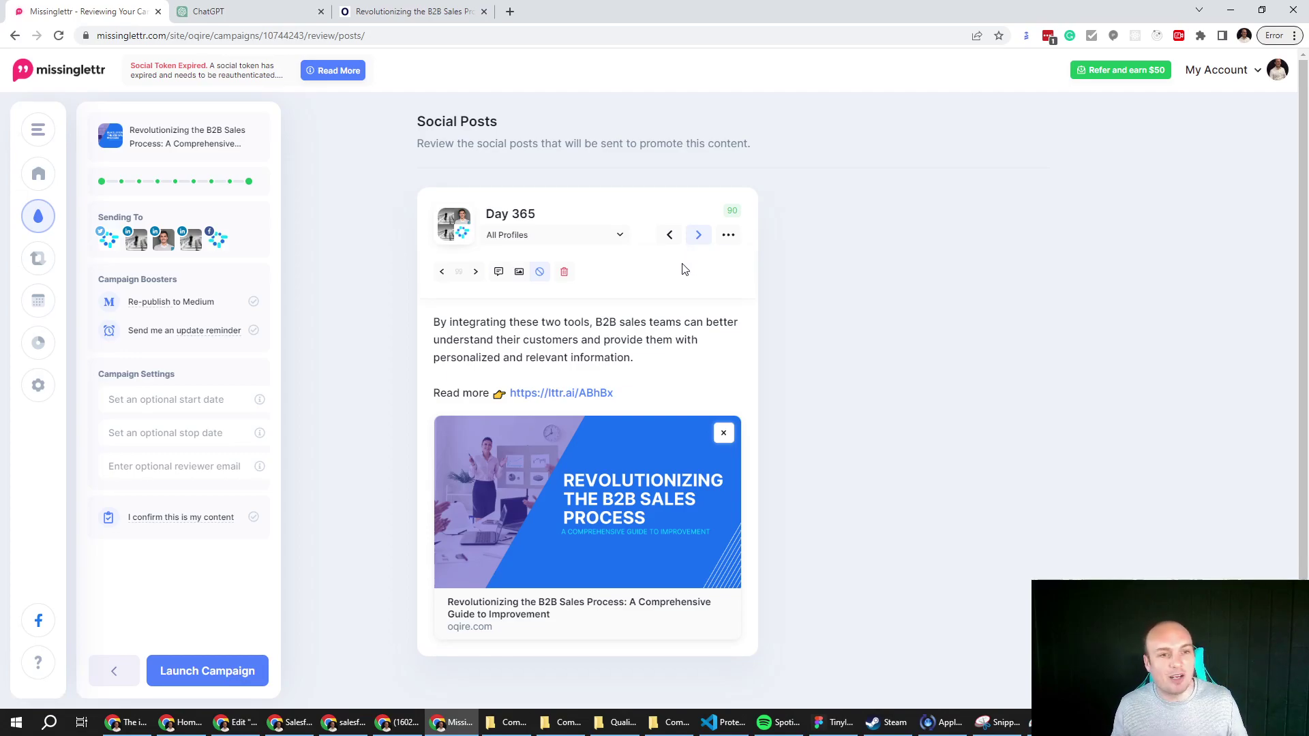
left_click(699, 237)
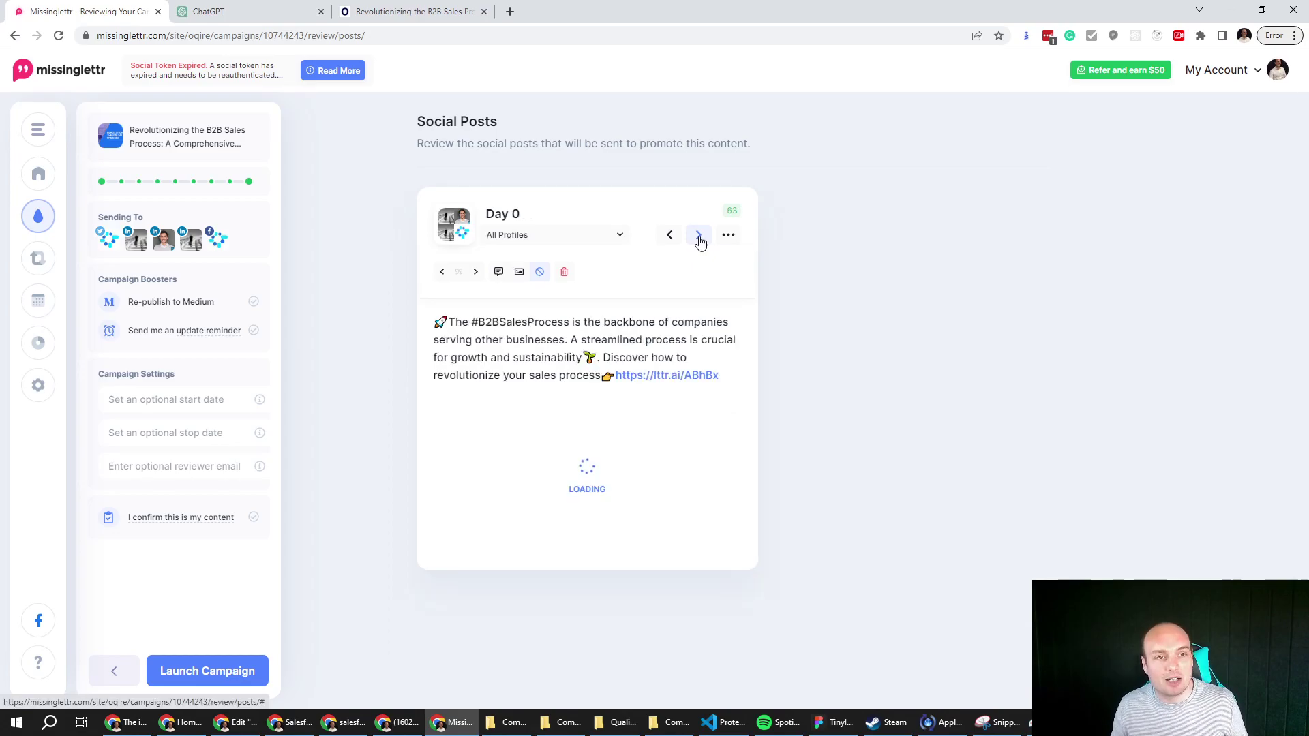
left_click(671, 238)
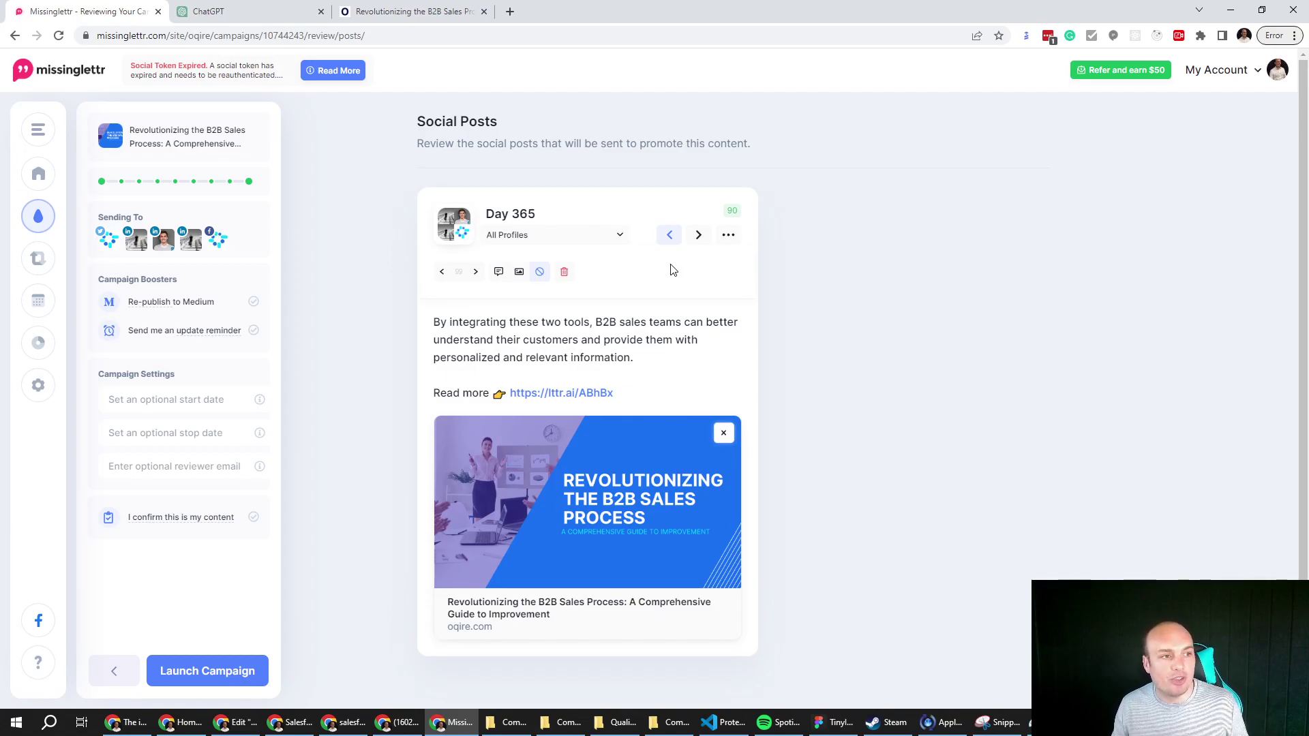
Pick 28 June 2023 as the campaign's optional start date in Campaign Settings.
left_click(202, 406)
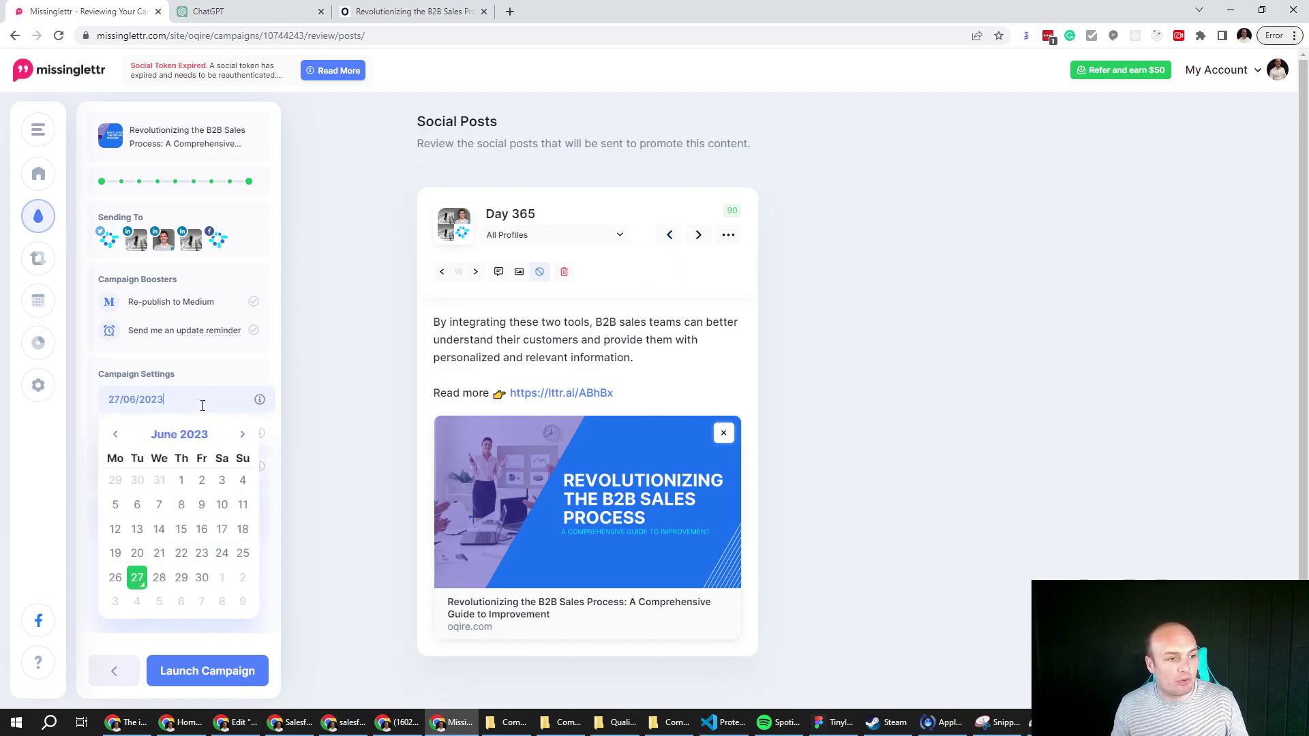
left_click(157, 578)
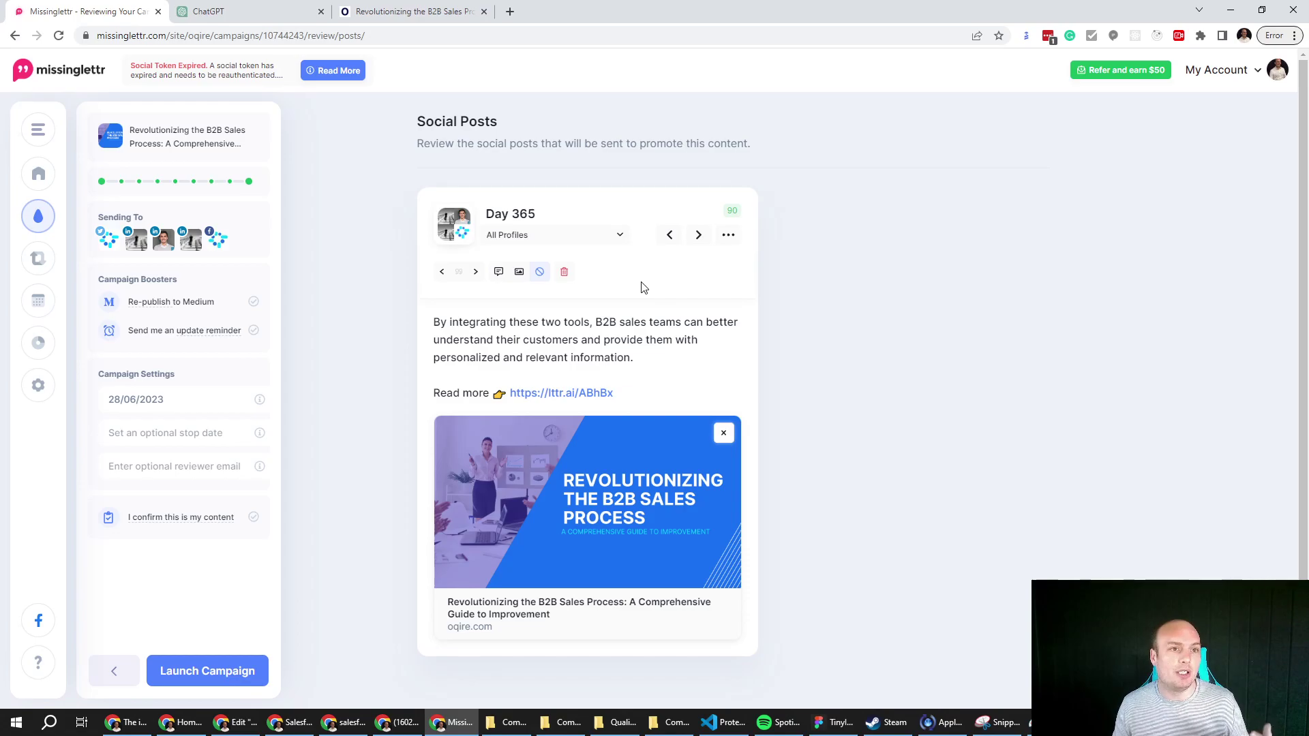
Page back from Day 365 through Days 270, 180, 90, 30 and 14 toward the edited Day 7 post.
left_click(669, 235)
left_click(670, 235)
left_click(670, 235)
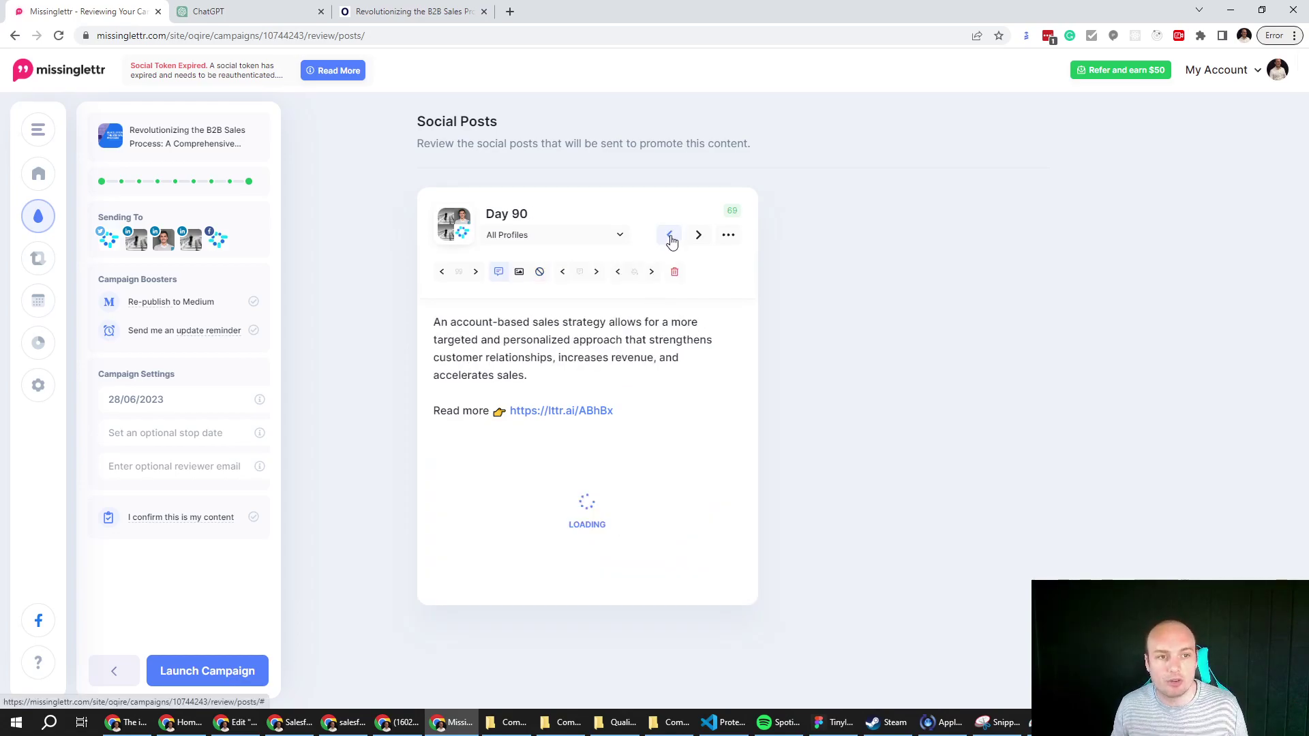
left_click(670, 234)
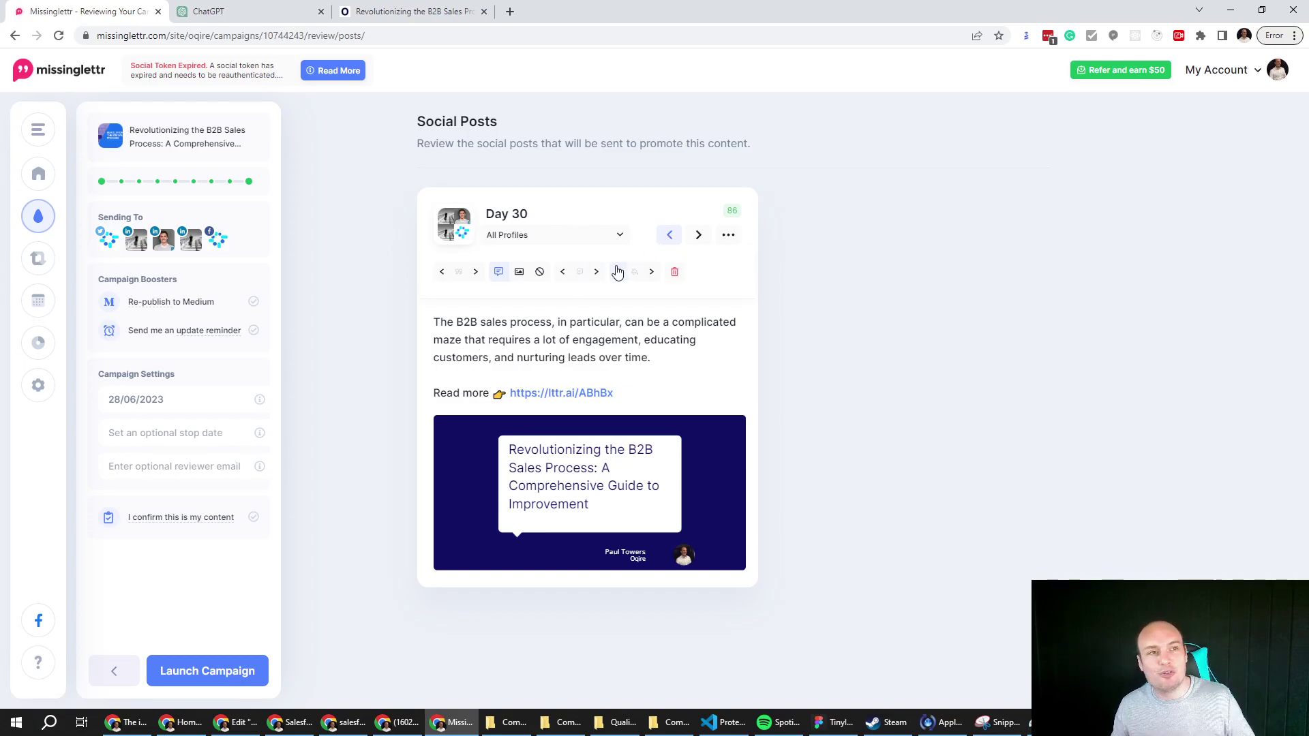
left_click(672, 236)
left_click(674, 237)
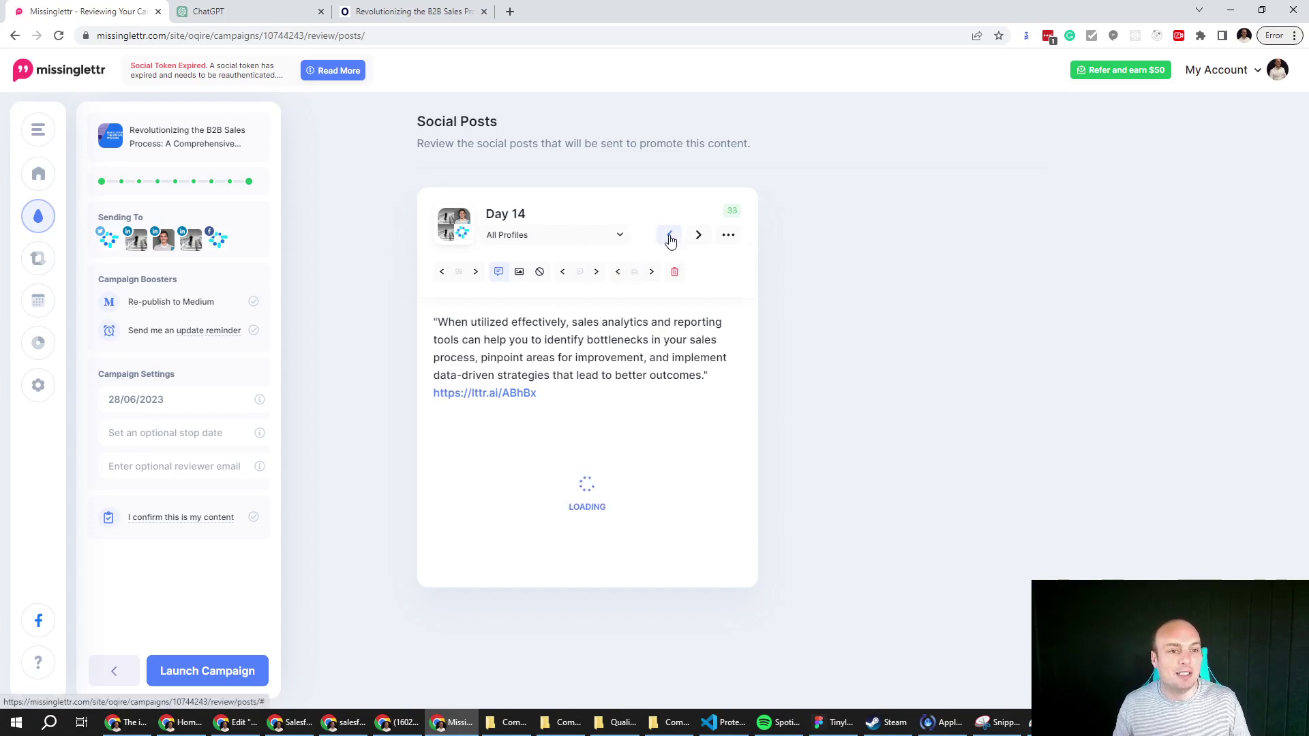